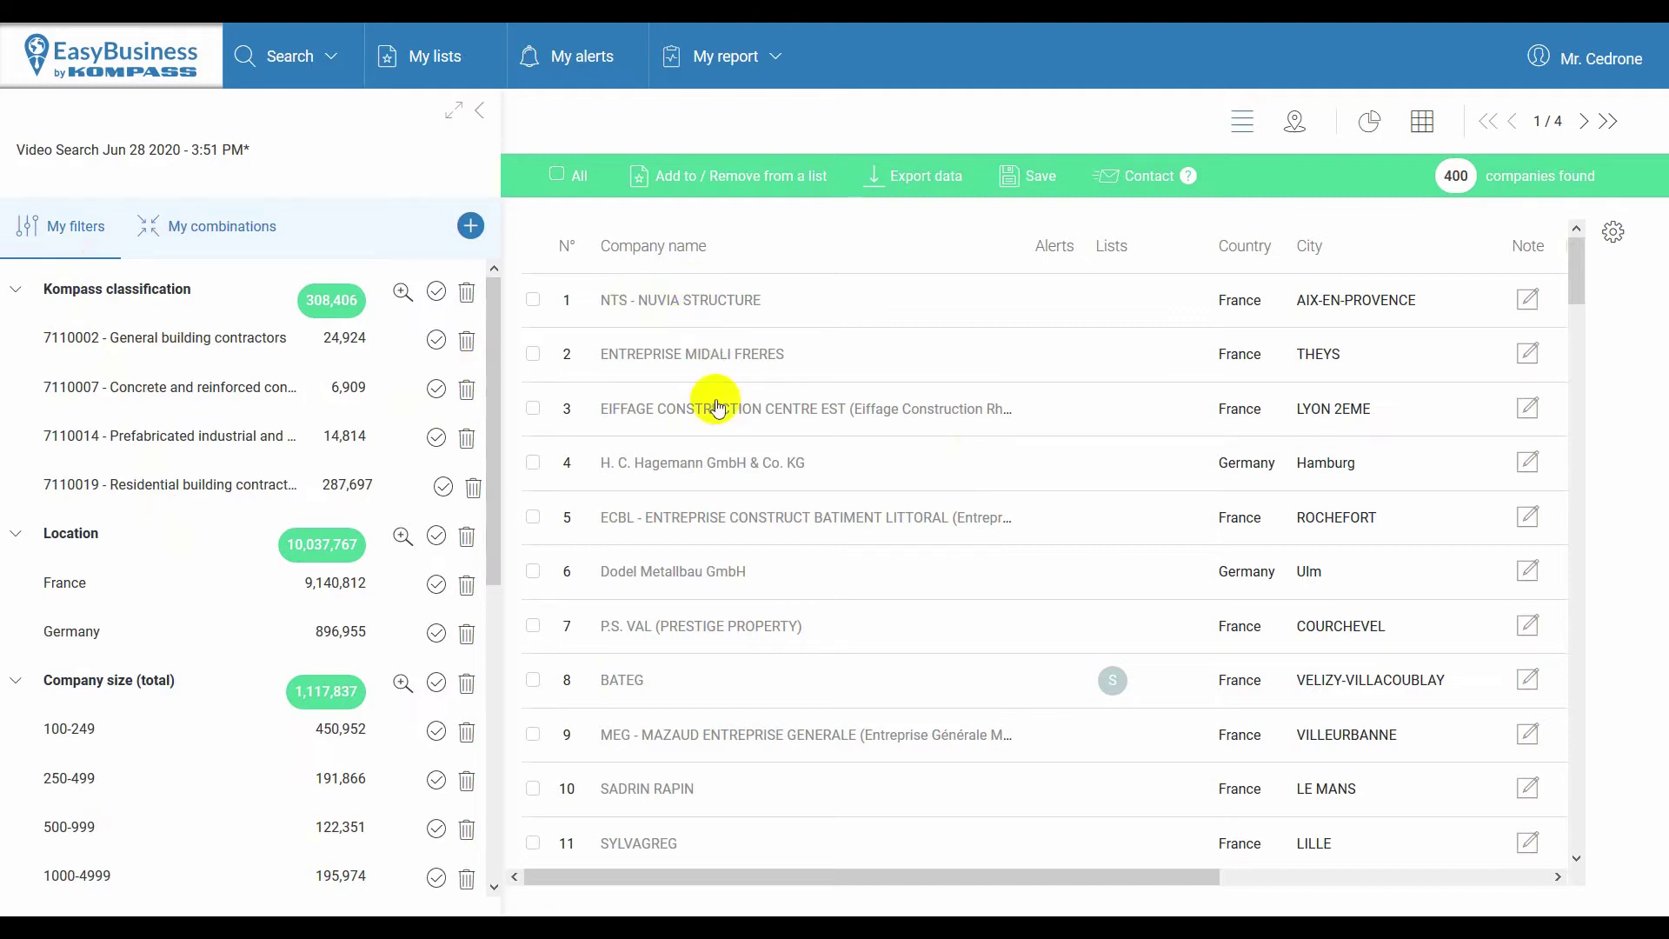
# Build a new combination c1 as Company size (total) OR Turnover (by range)
pyautogui.click(229, 228)
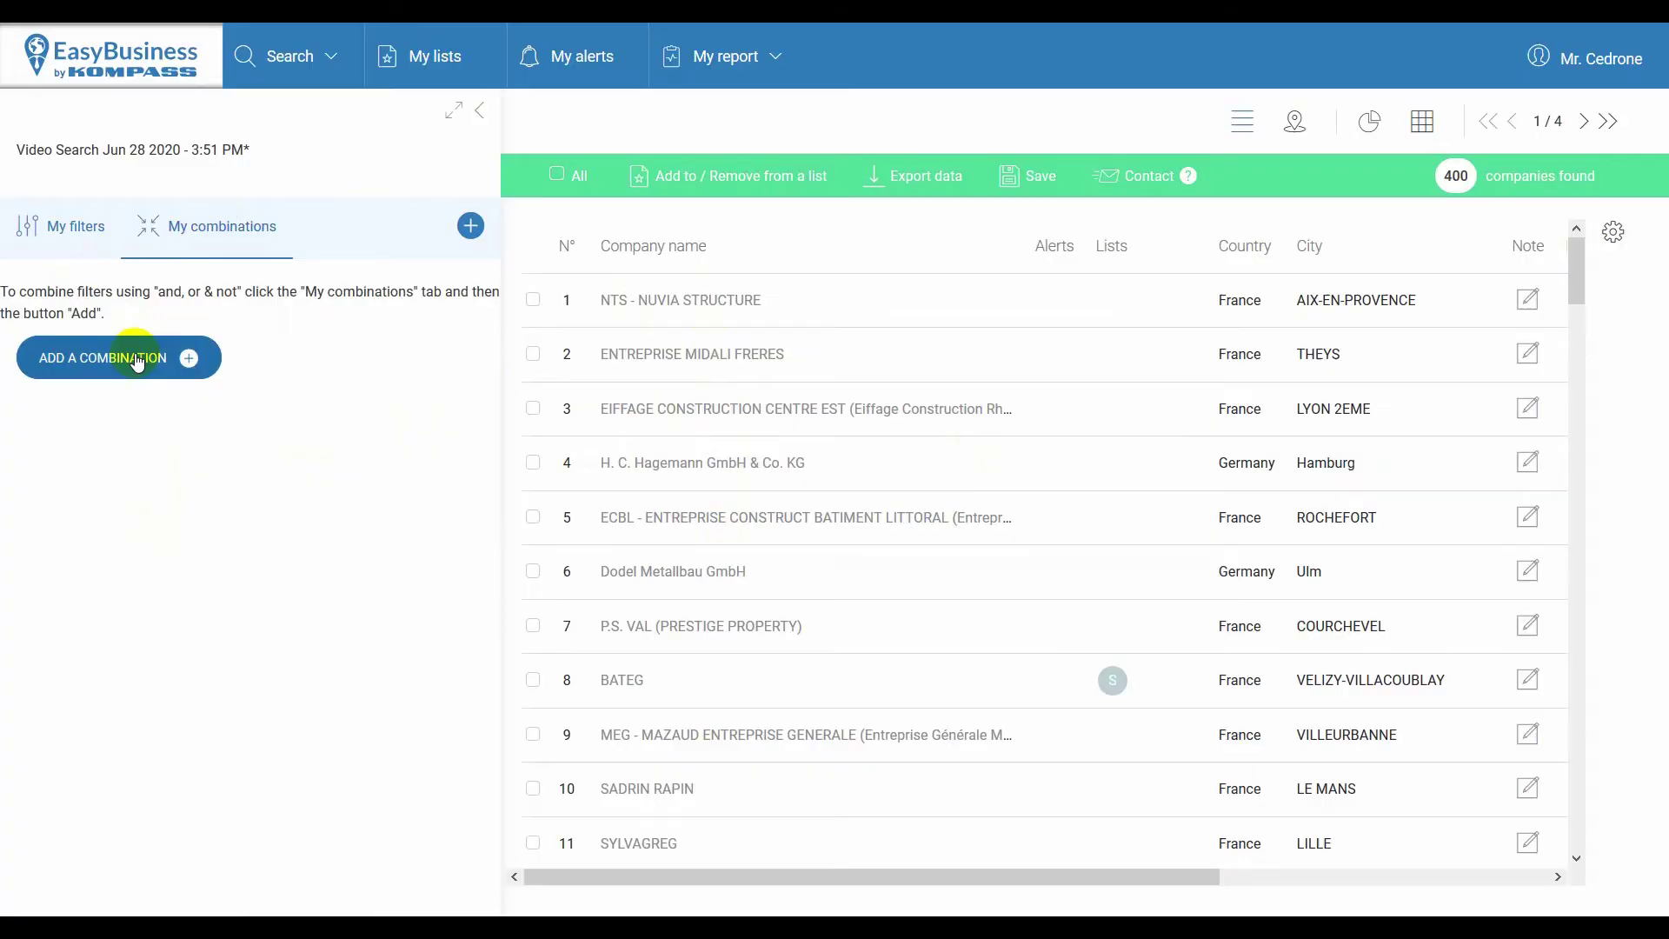
pyautogui.click(136, 357)
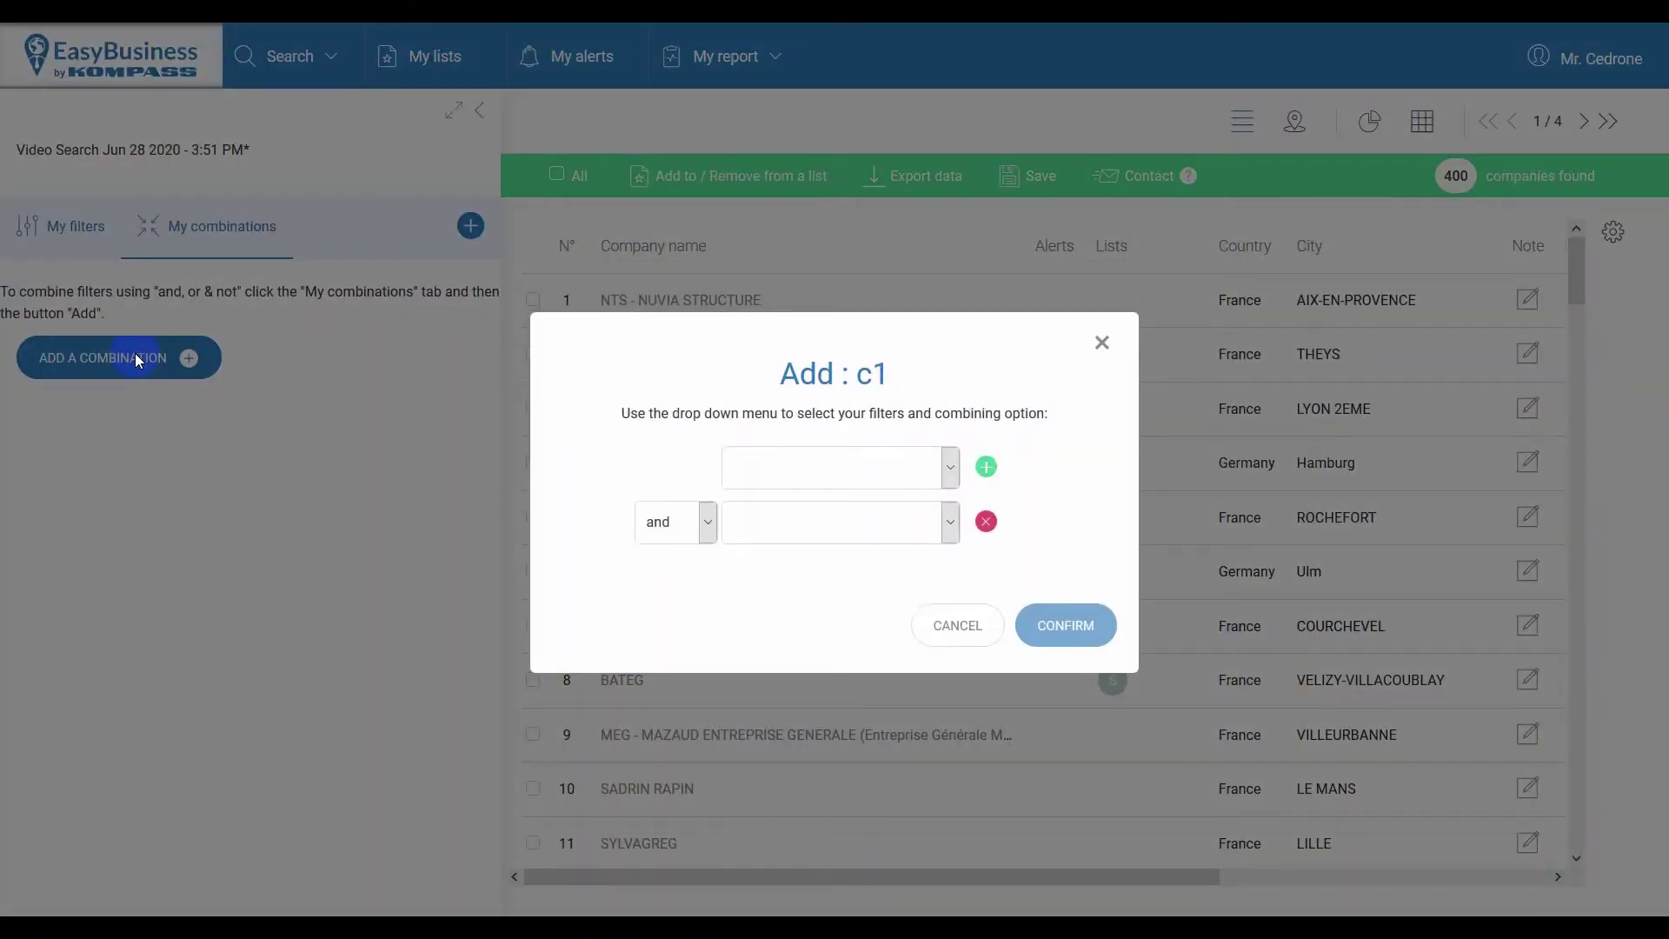
pyautogui.click(705, 527)
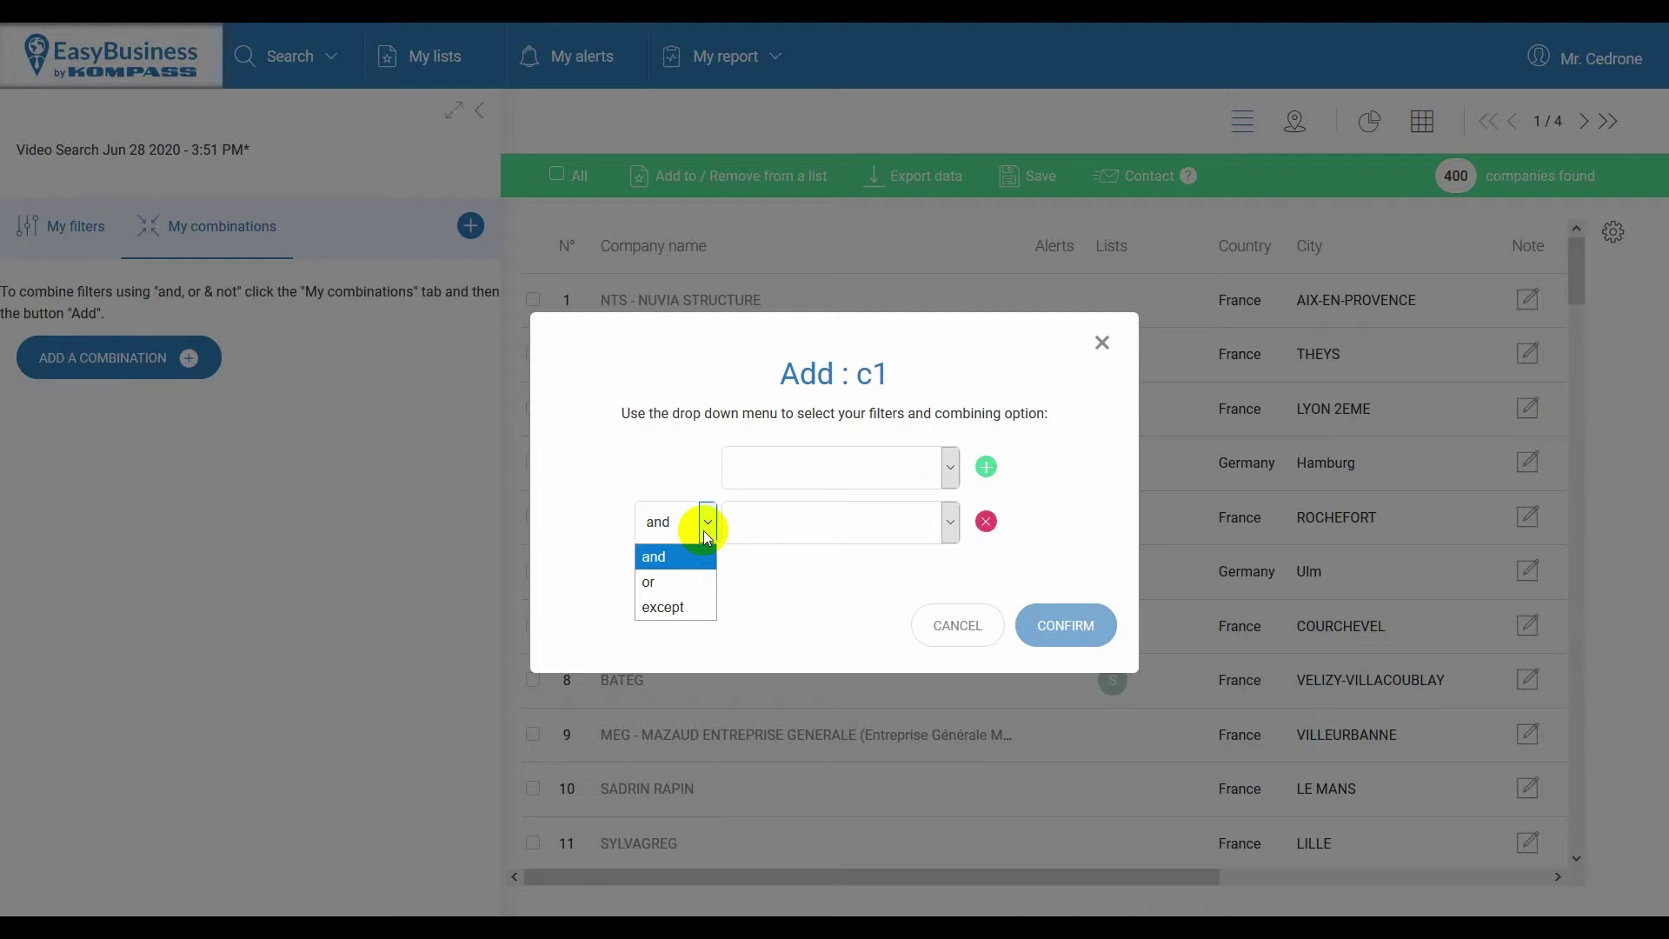
pyautogui.click(950, 470)
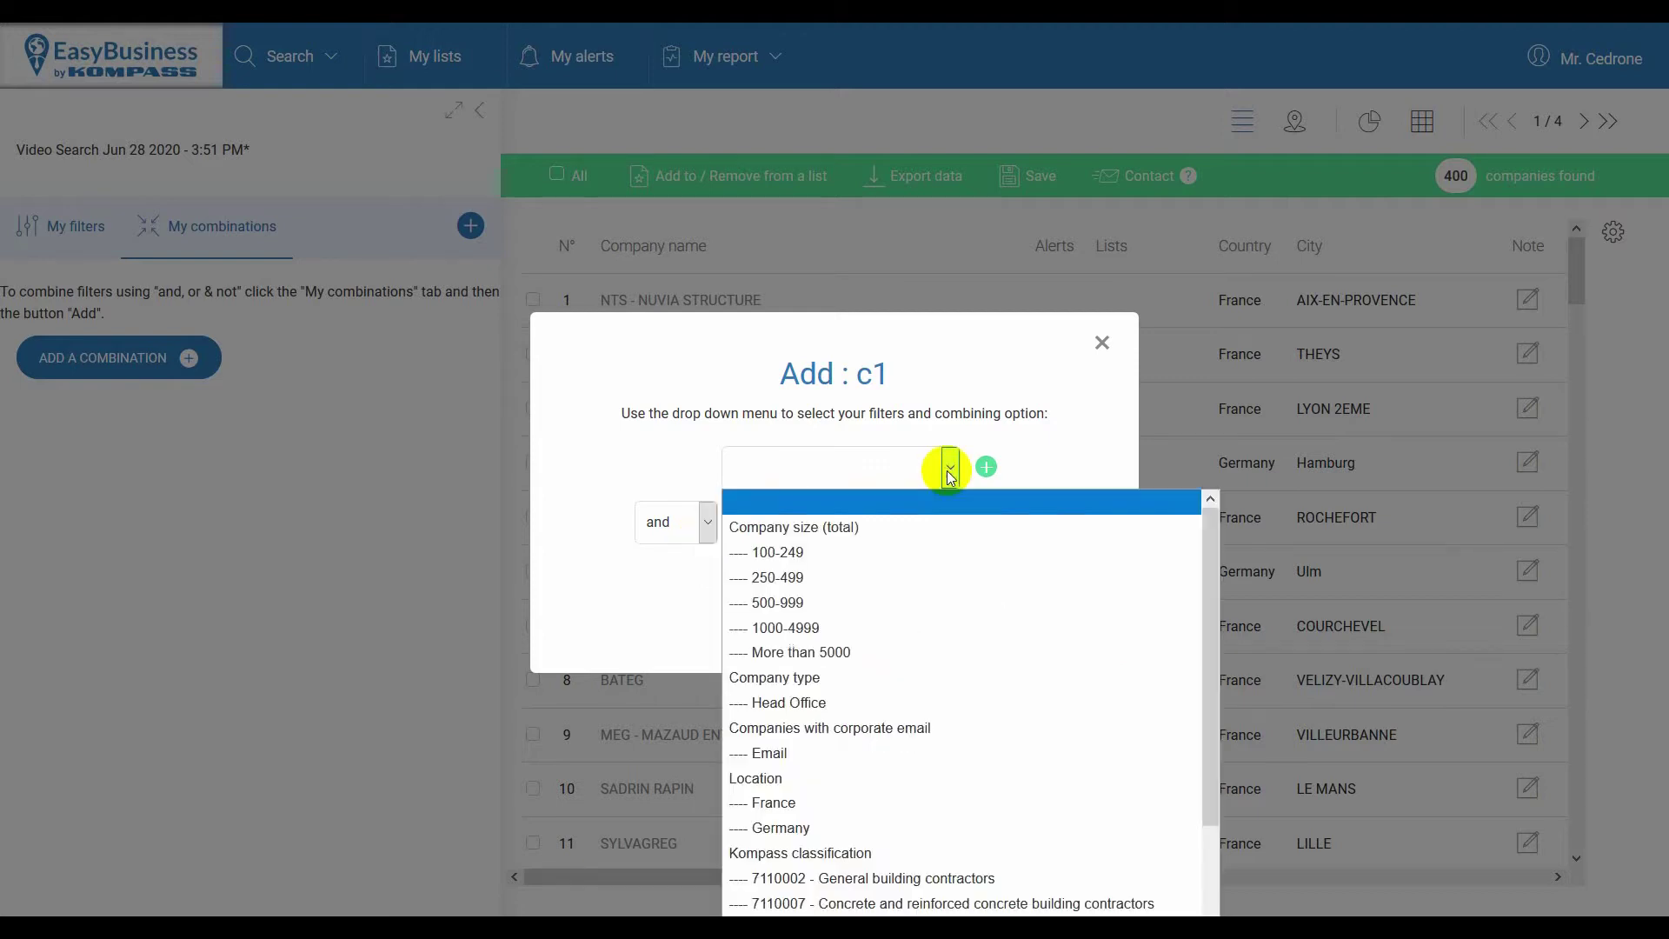
pyautogui.click(921, 515)
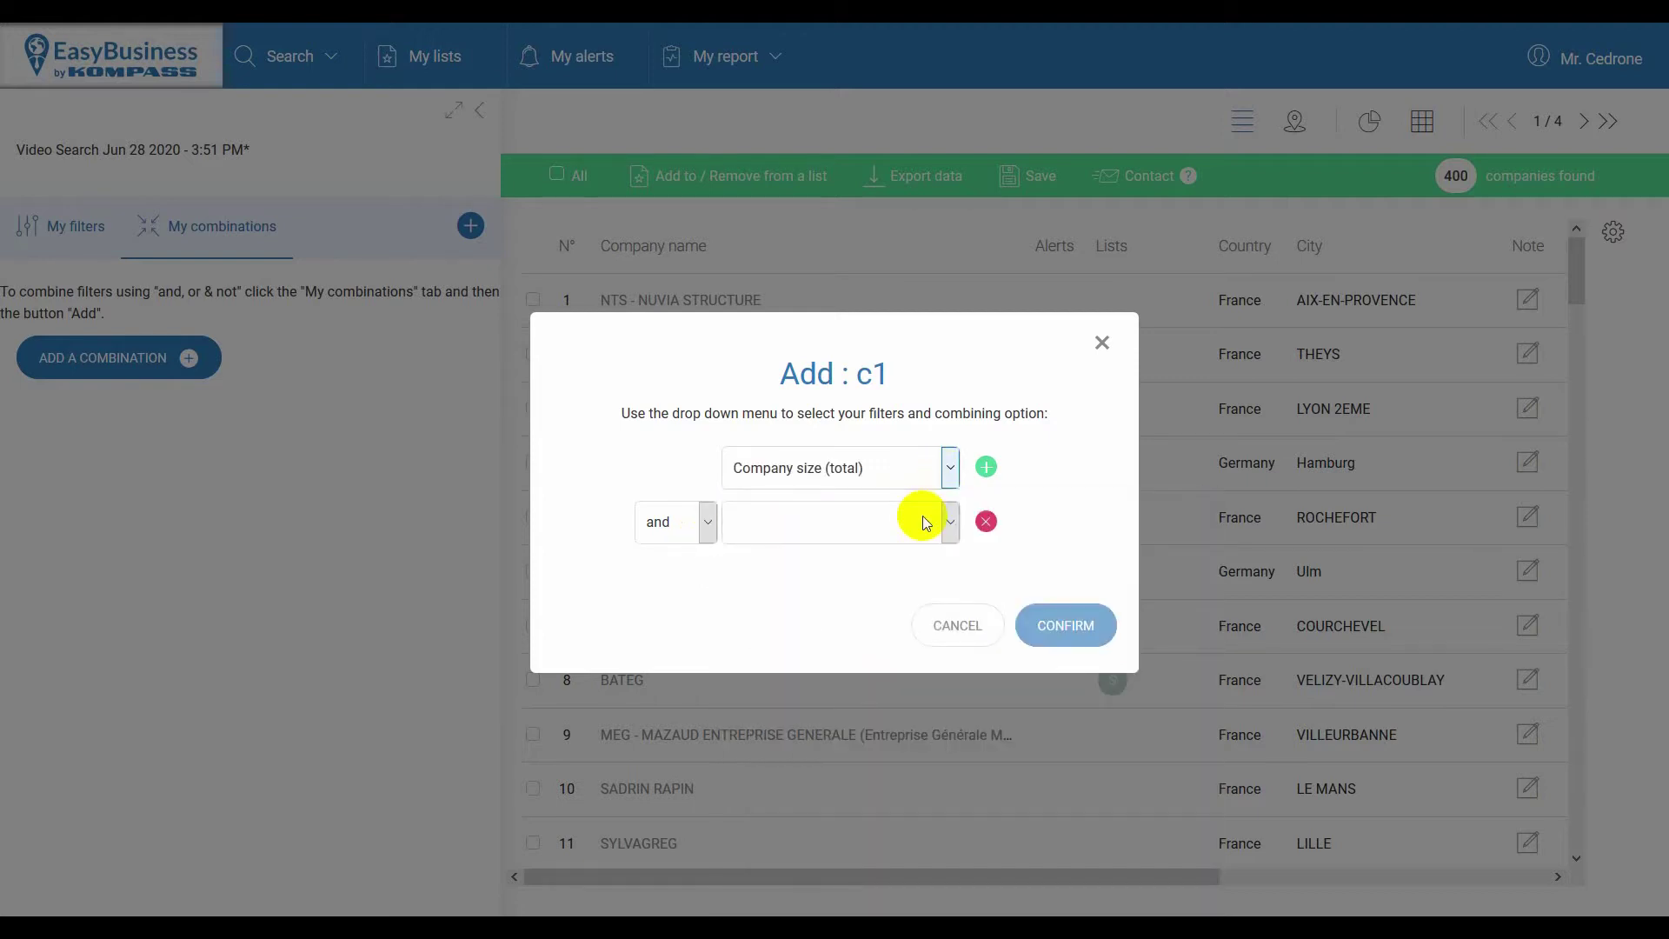
pyautogui.click(706, 526)
pyautogui.click(682, 585)
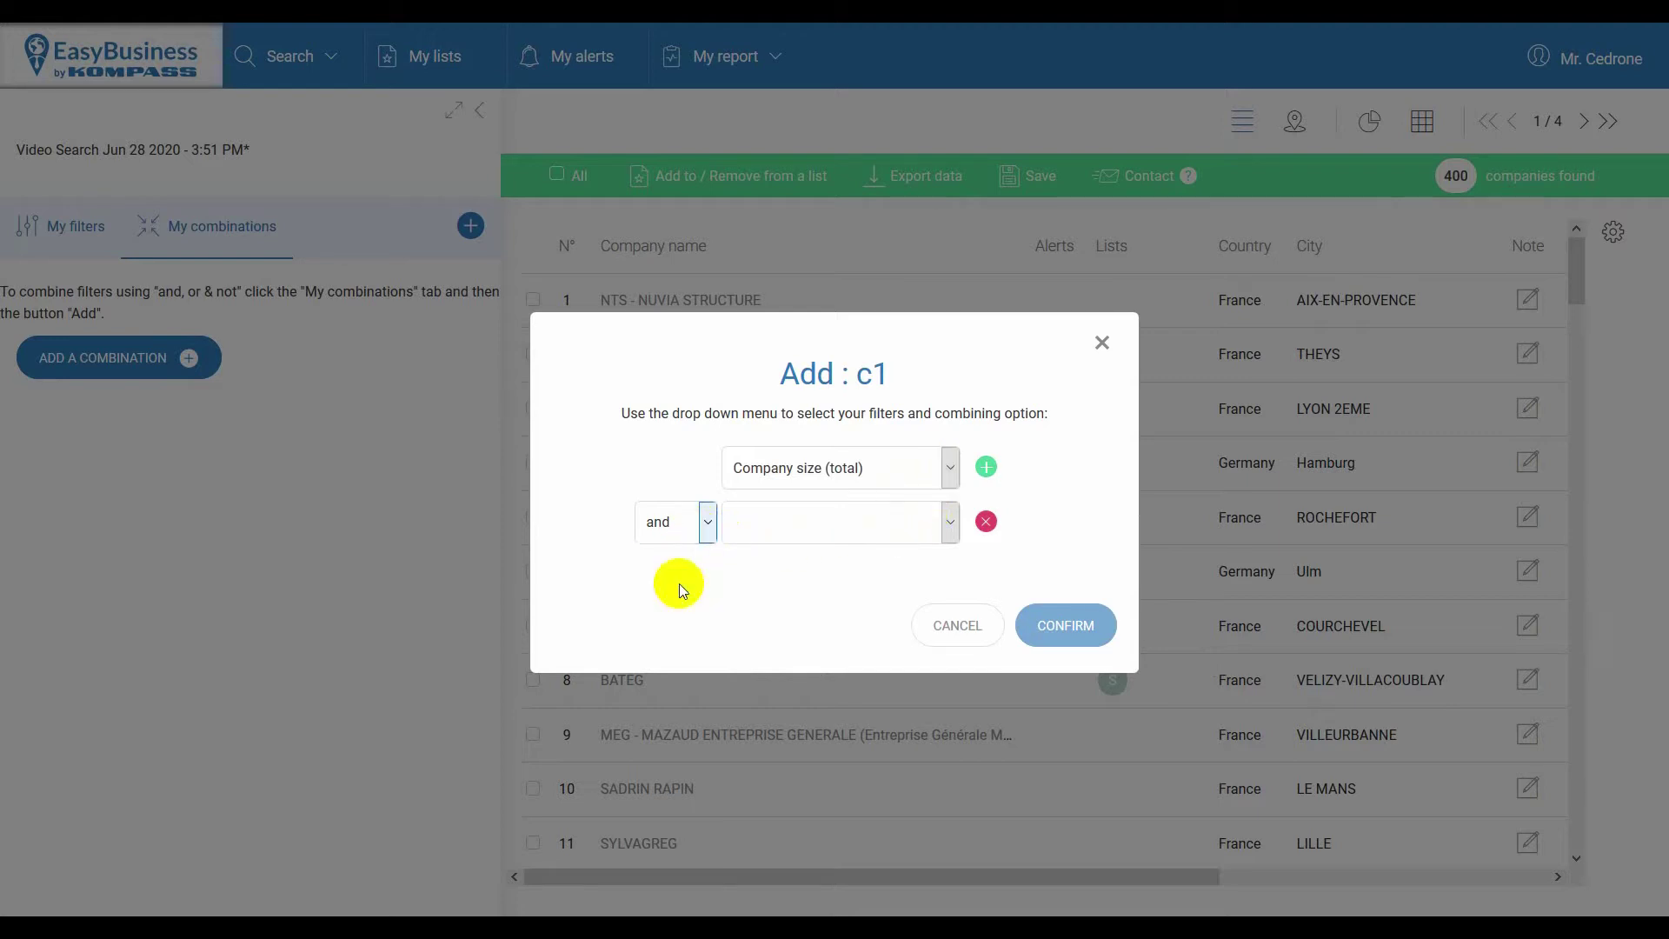
pyautogui.click(940, 525)
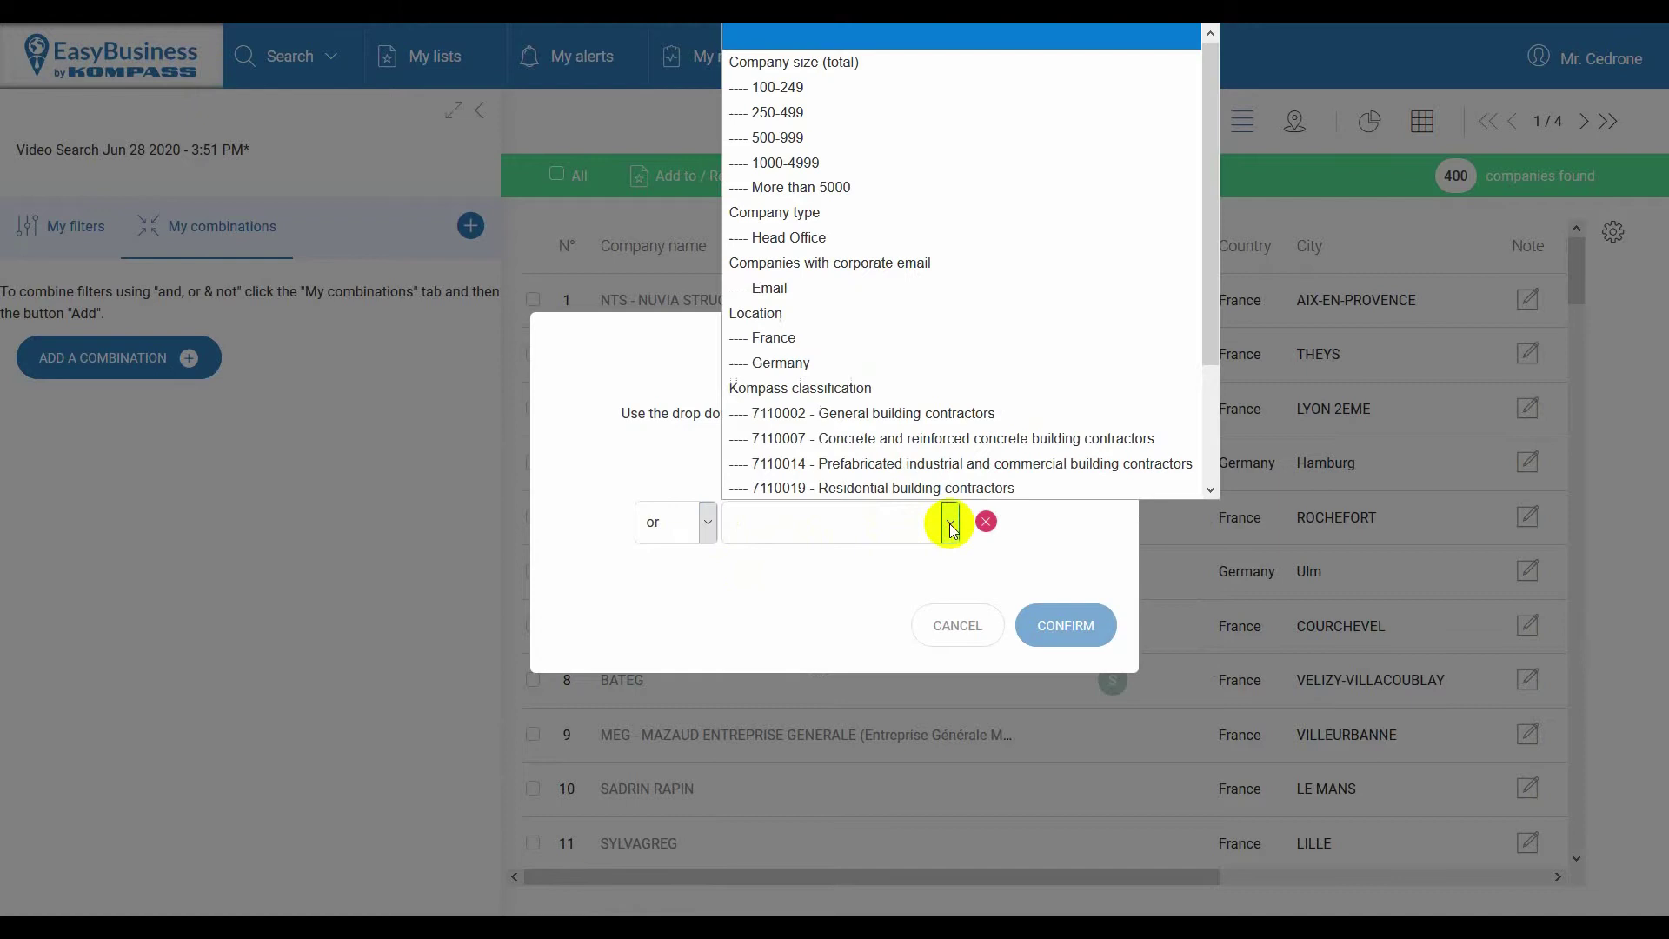
pyautogui.scroll(-2, 920, 482)
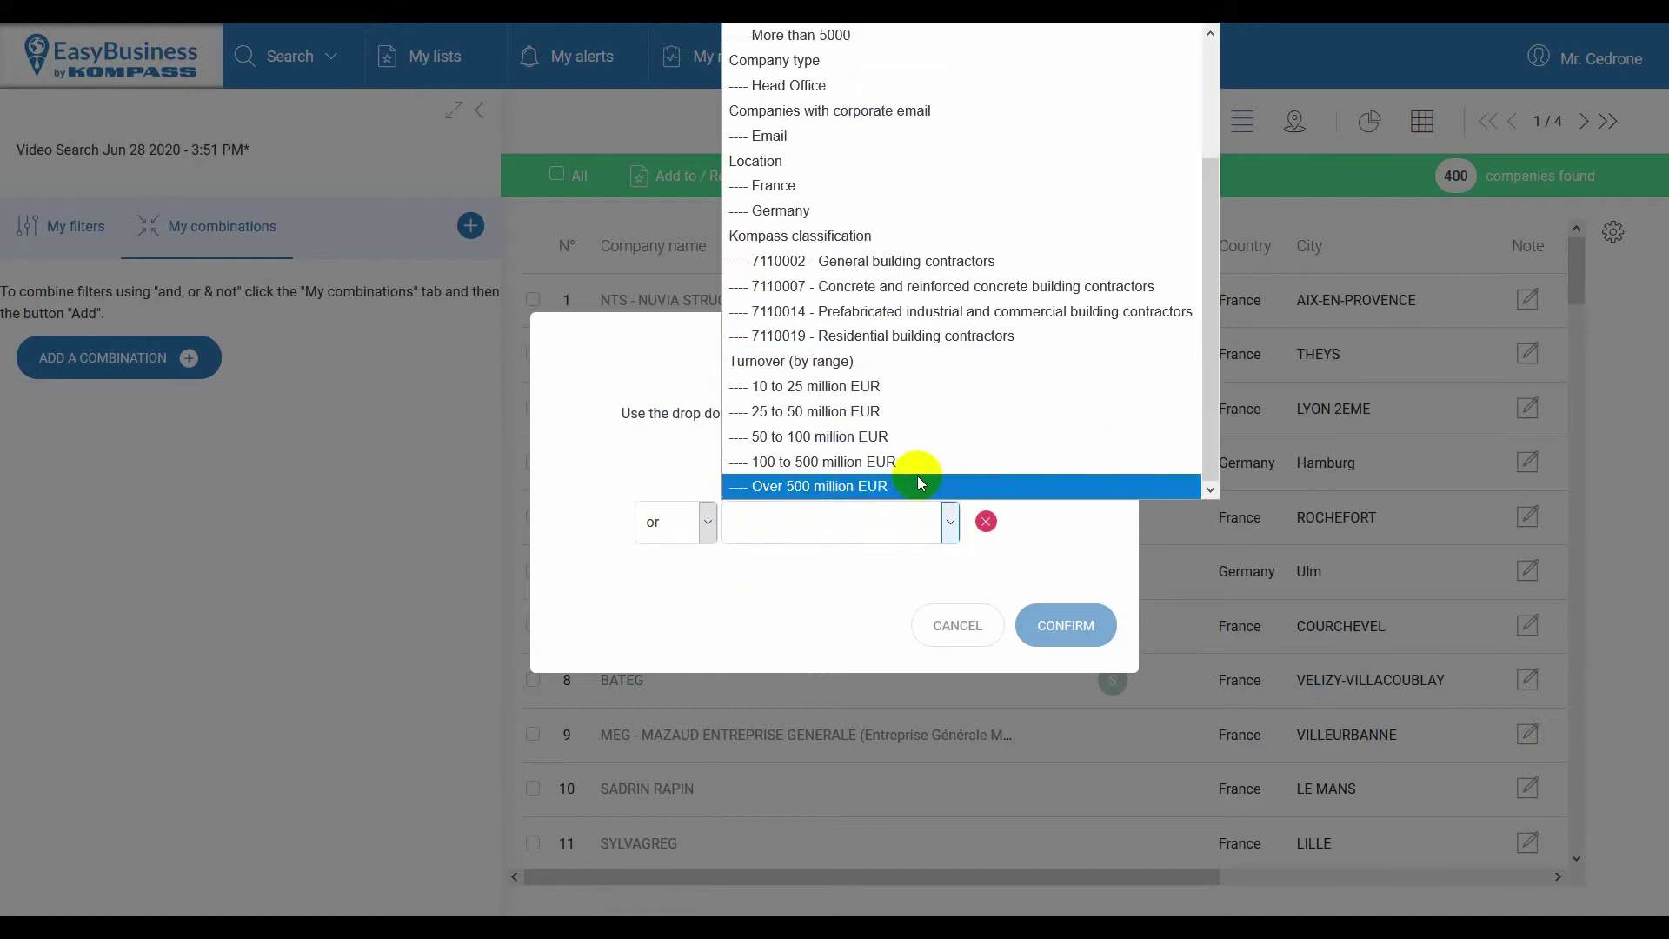
pyautogui.click(872, 362)
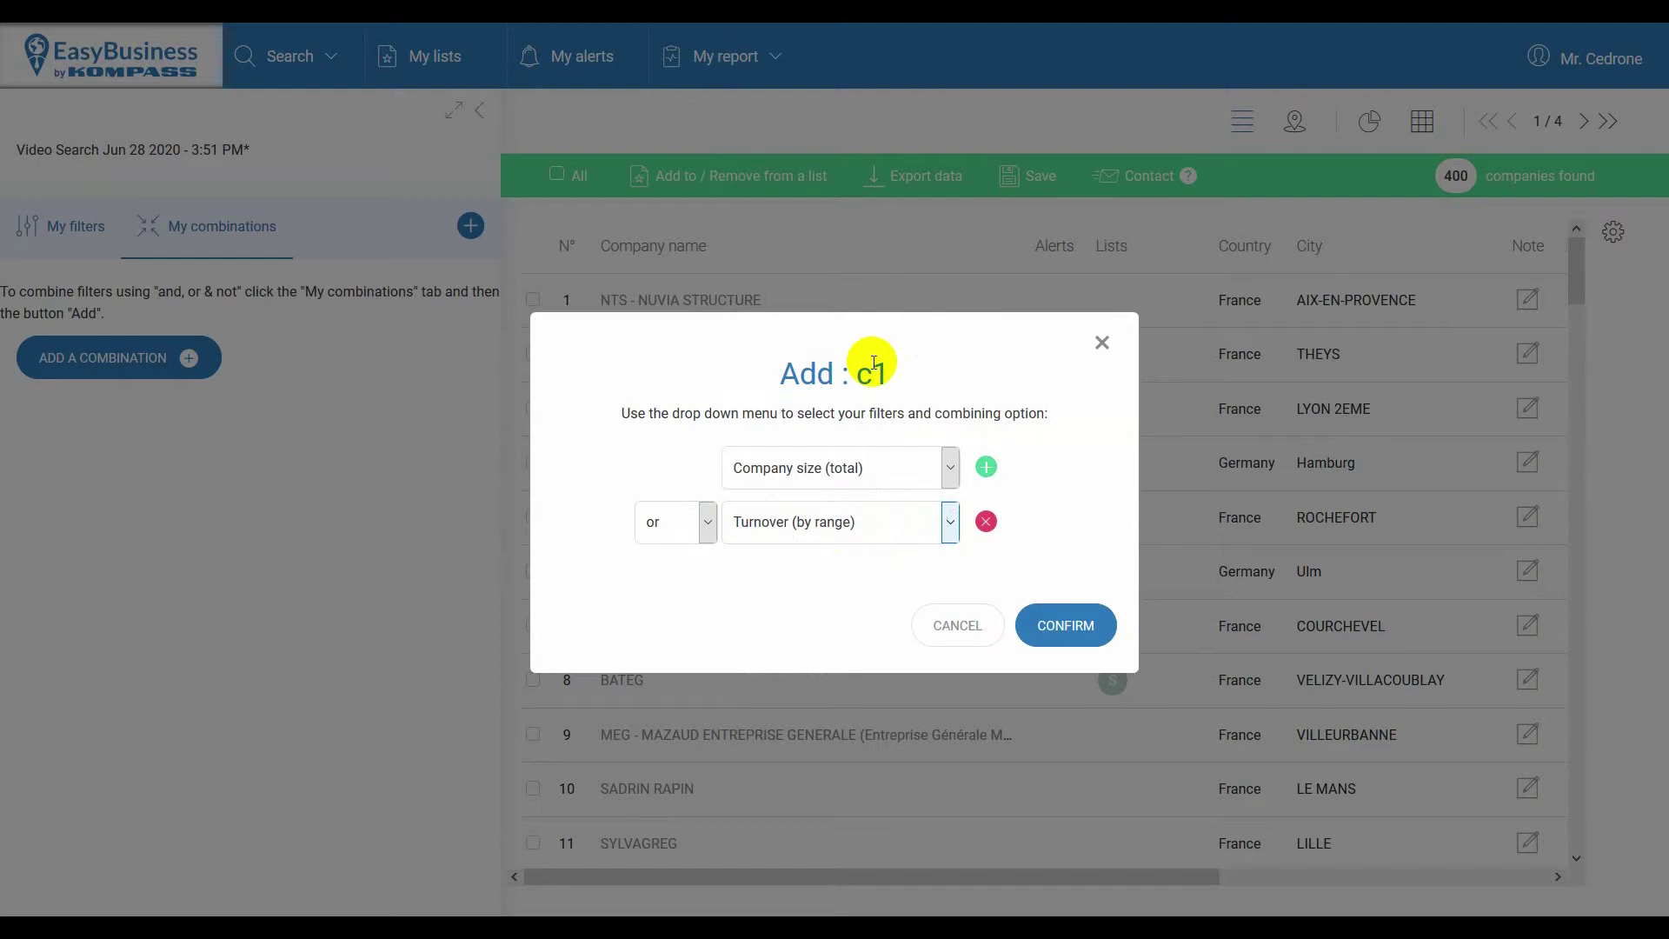
# Add a third row to combination c1 with Location as its filter, joined by and
pyautogui.click(988, 467)
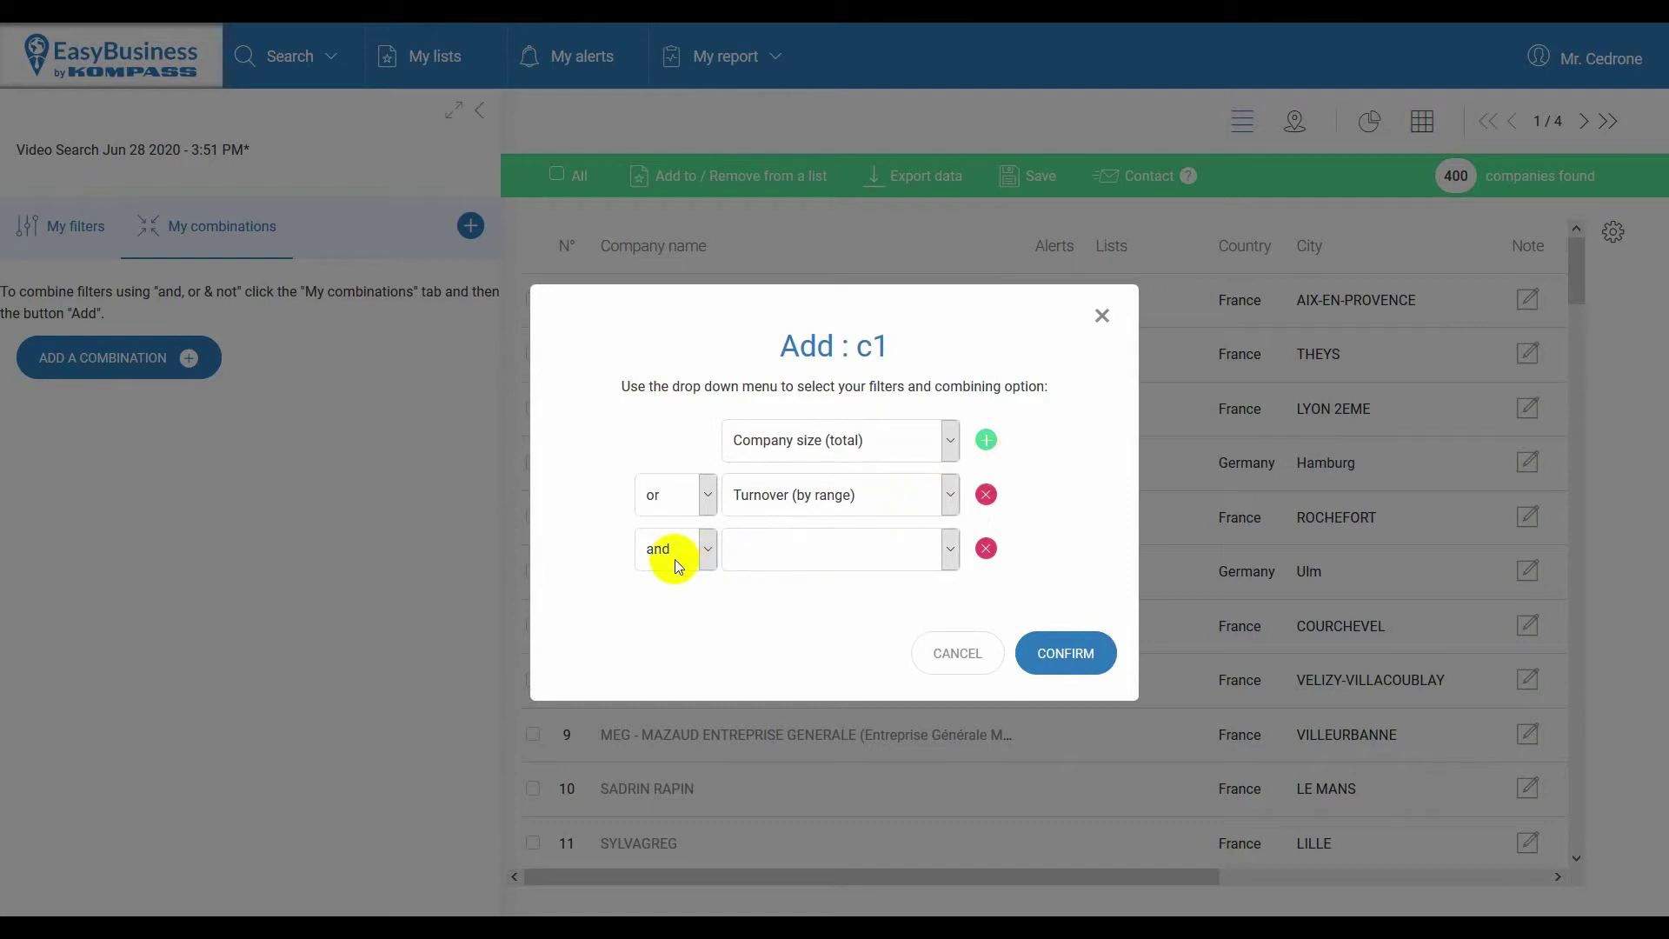
pyautogui.click(942, 550)
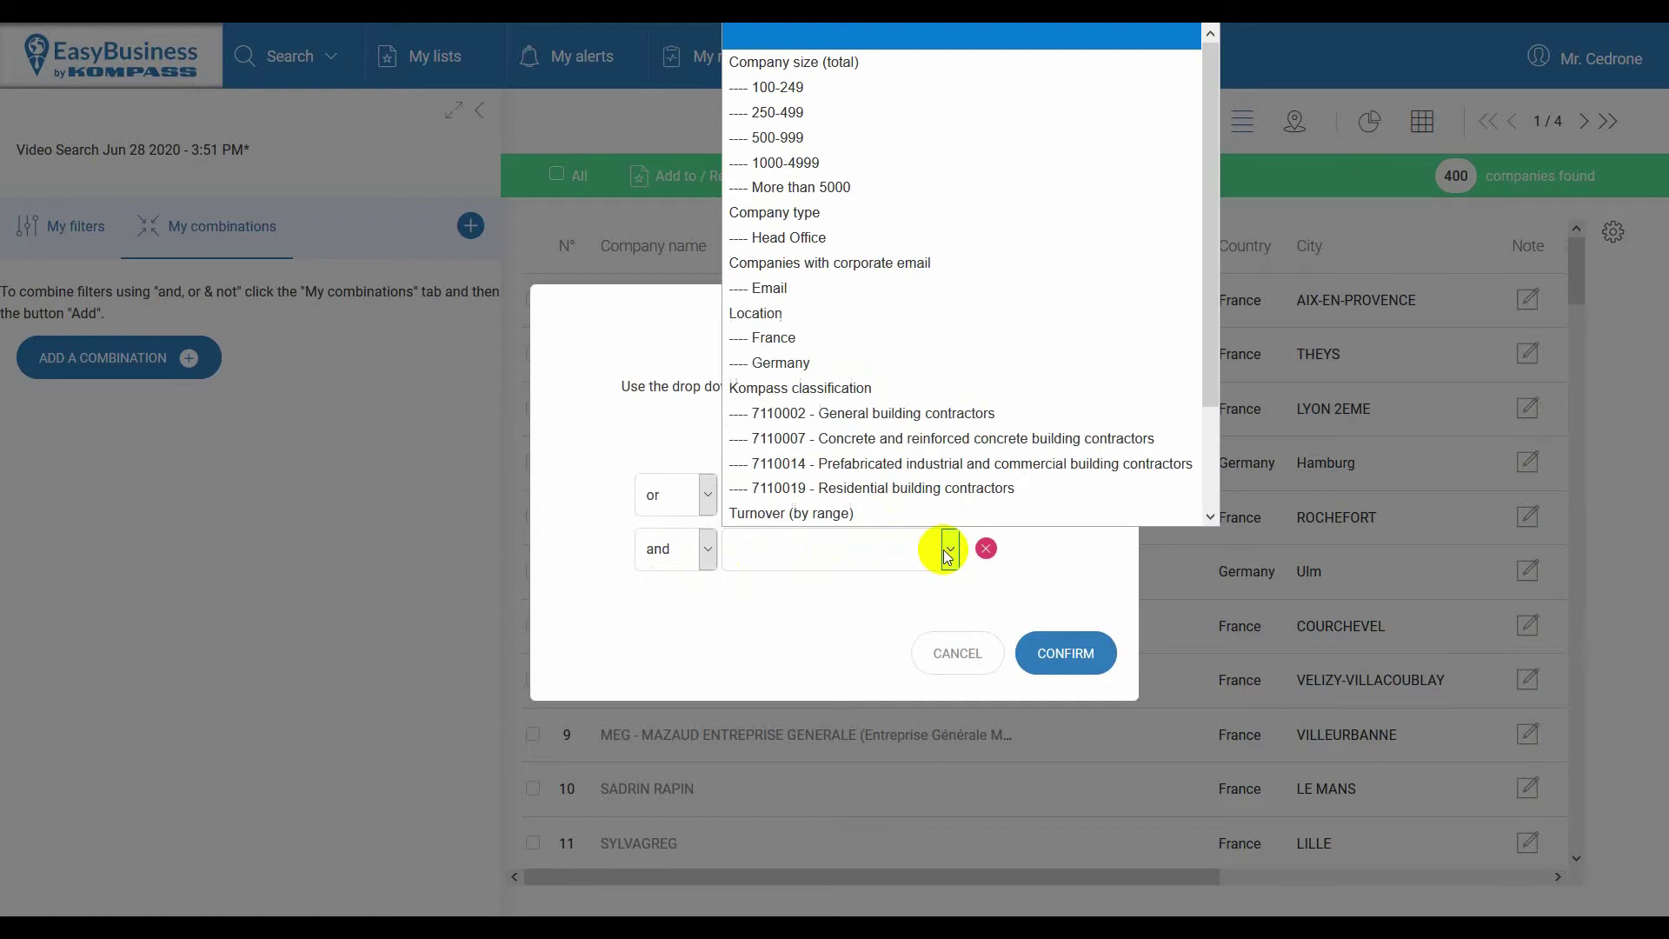
pyautogui.click(892, 321)
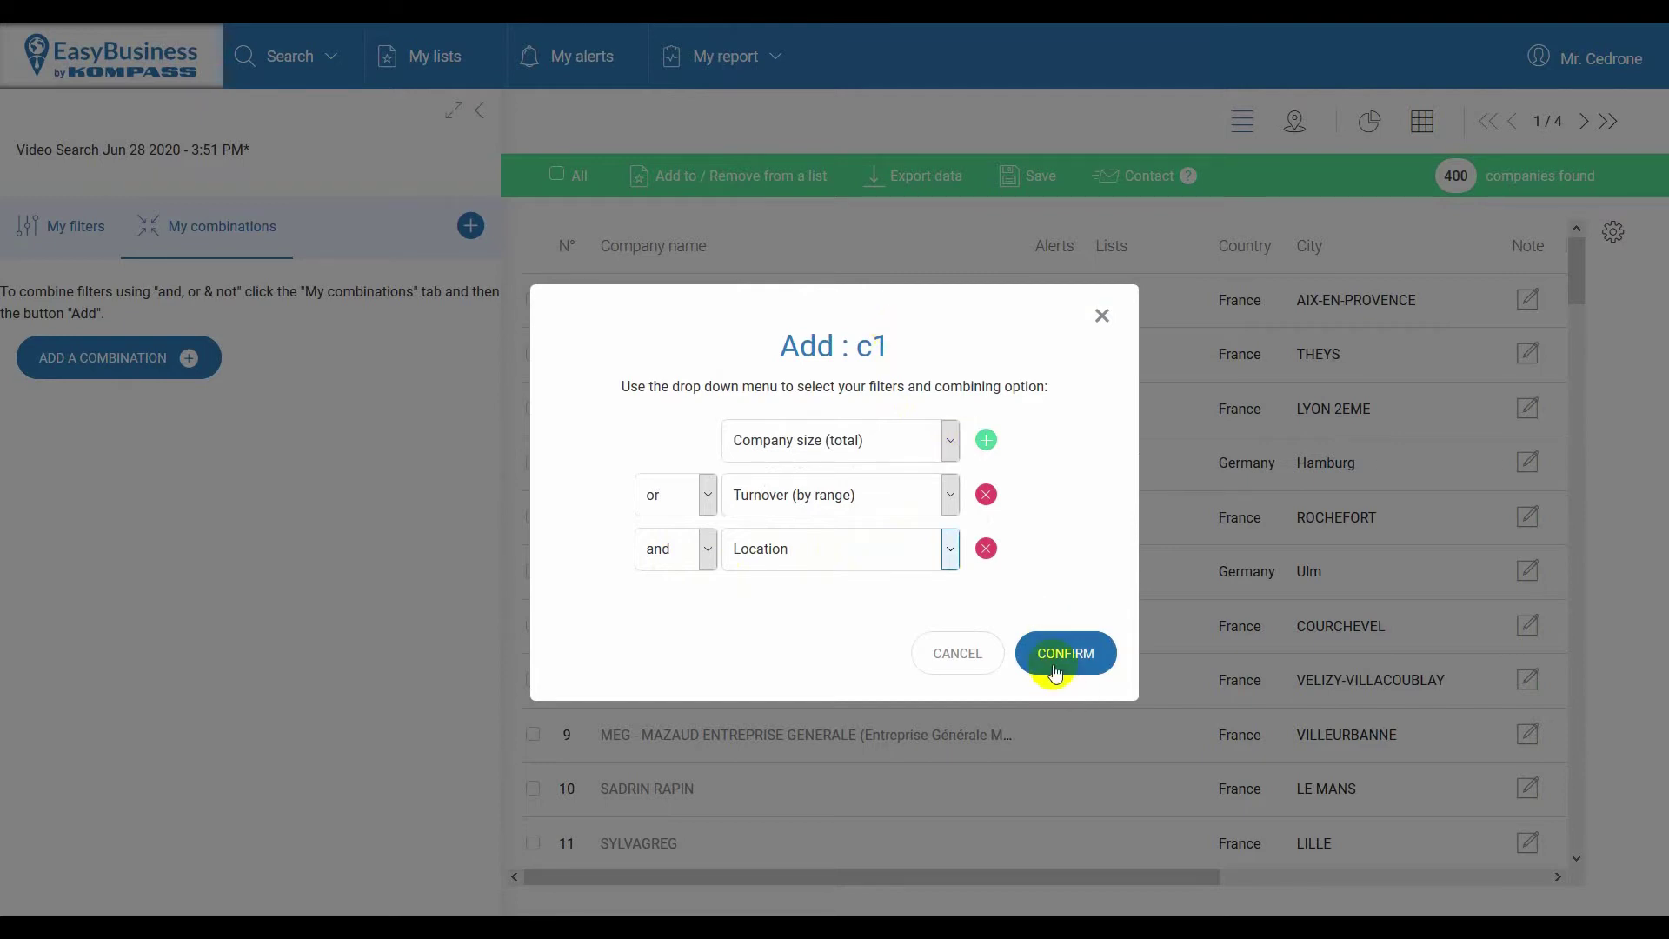
pyautogui.click(710, 567)
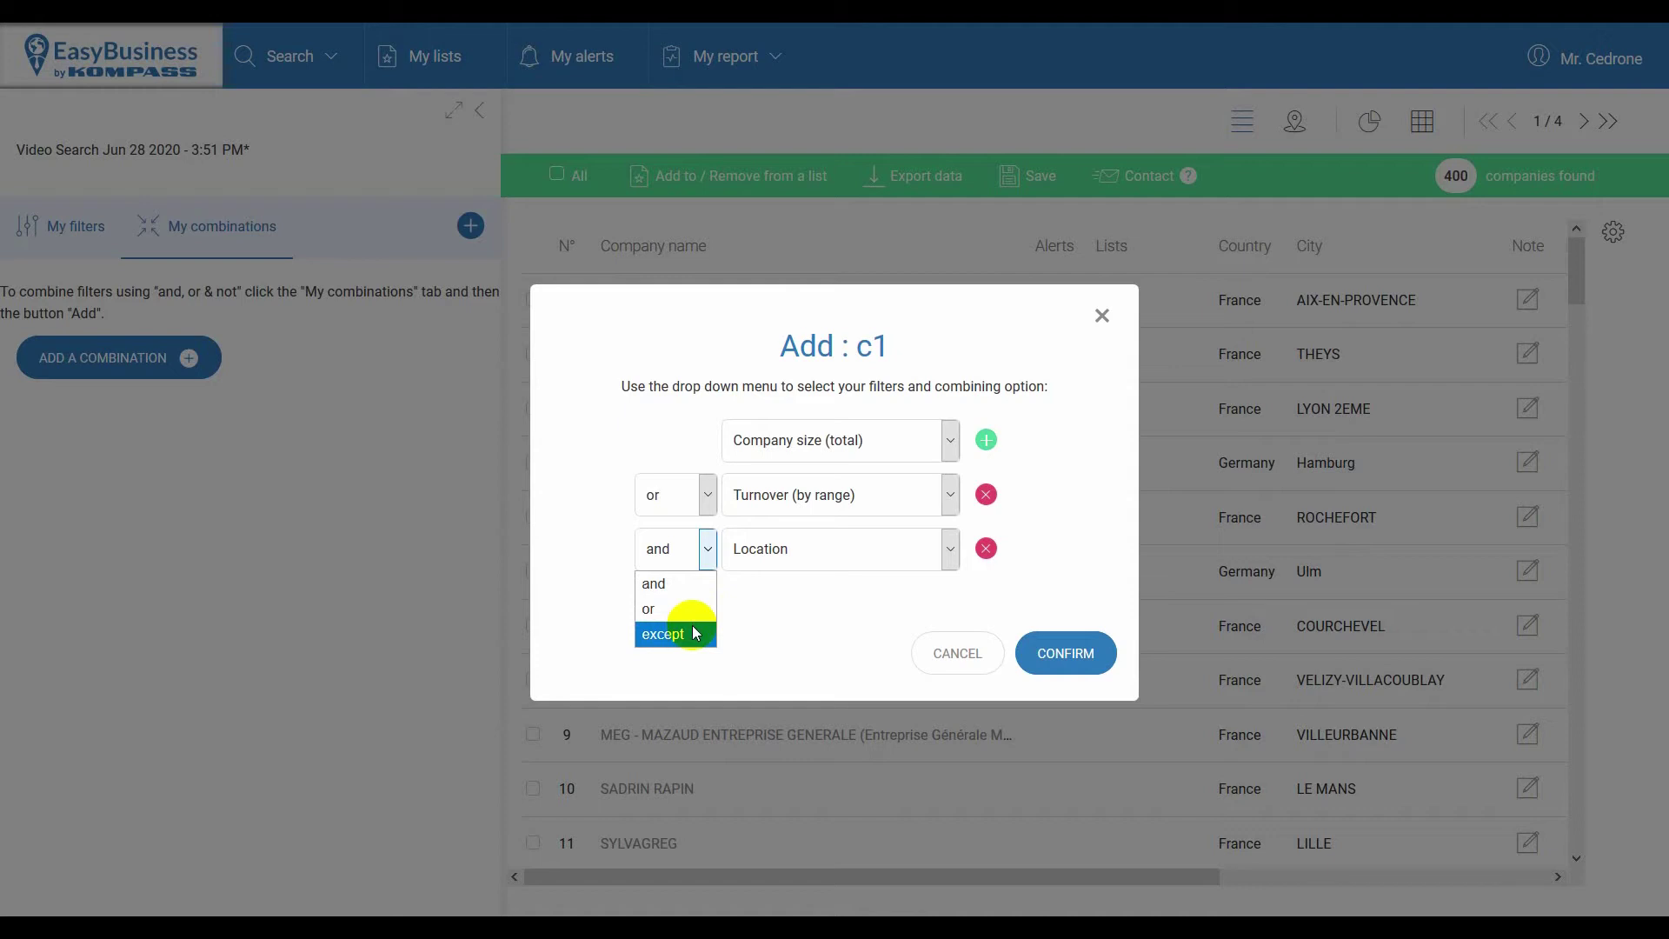
# Discard combination c1 and add an Intra-community VAT number filter loaded from a file
pyautogui.click(957, 653)
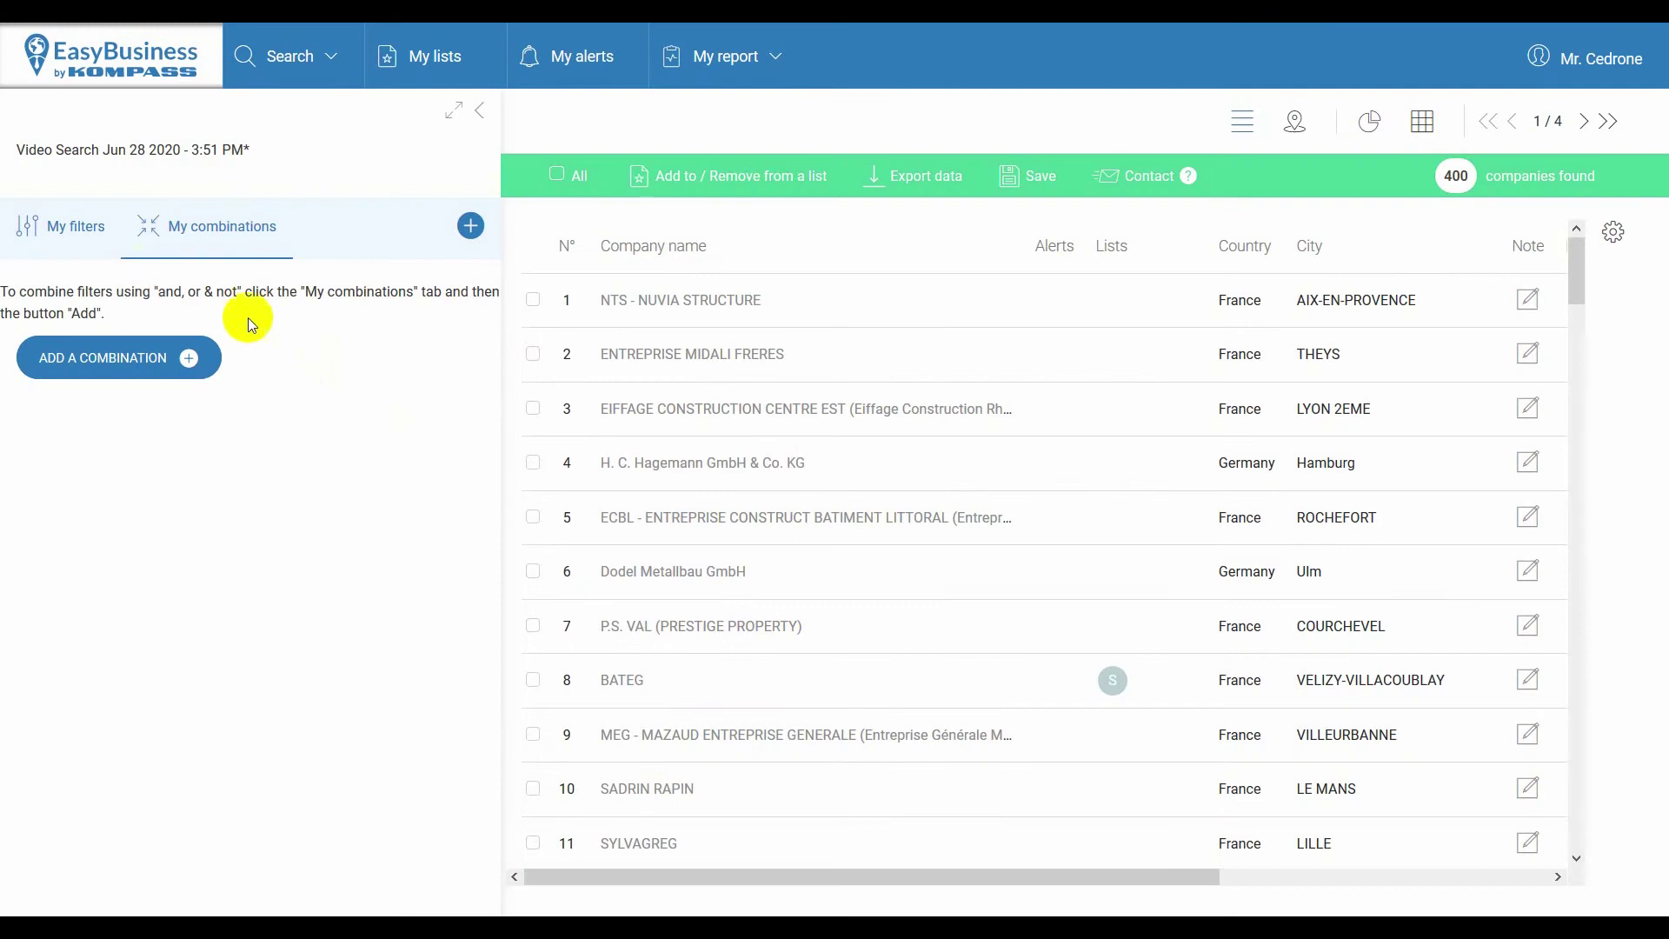
pyautogui.click(78, 239)
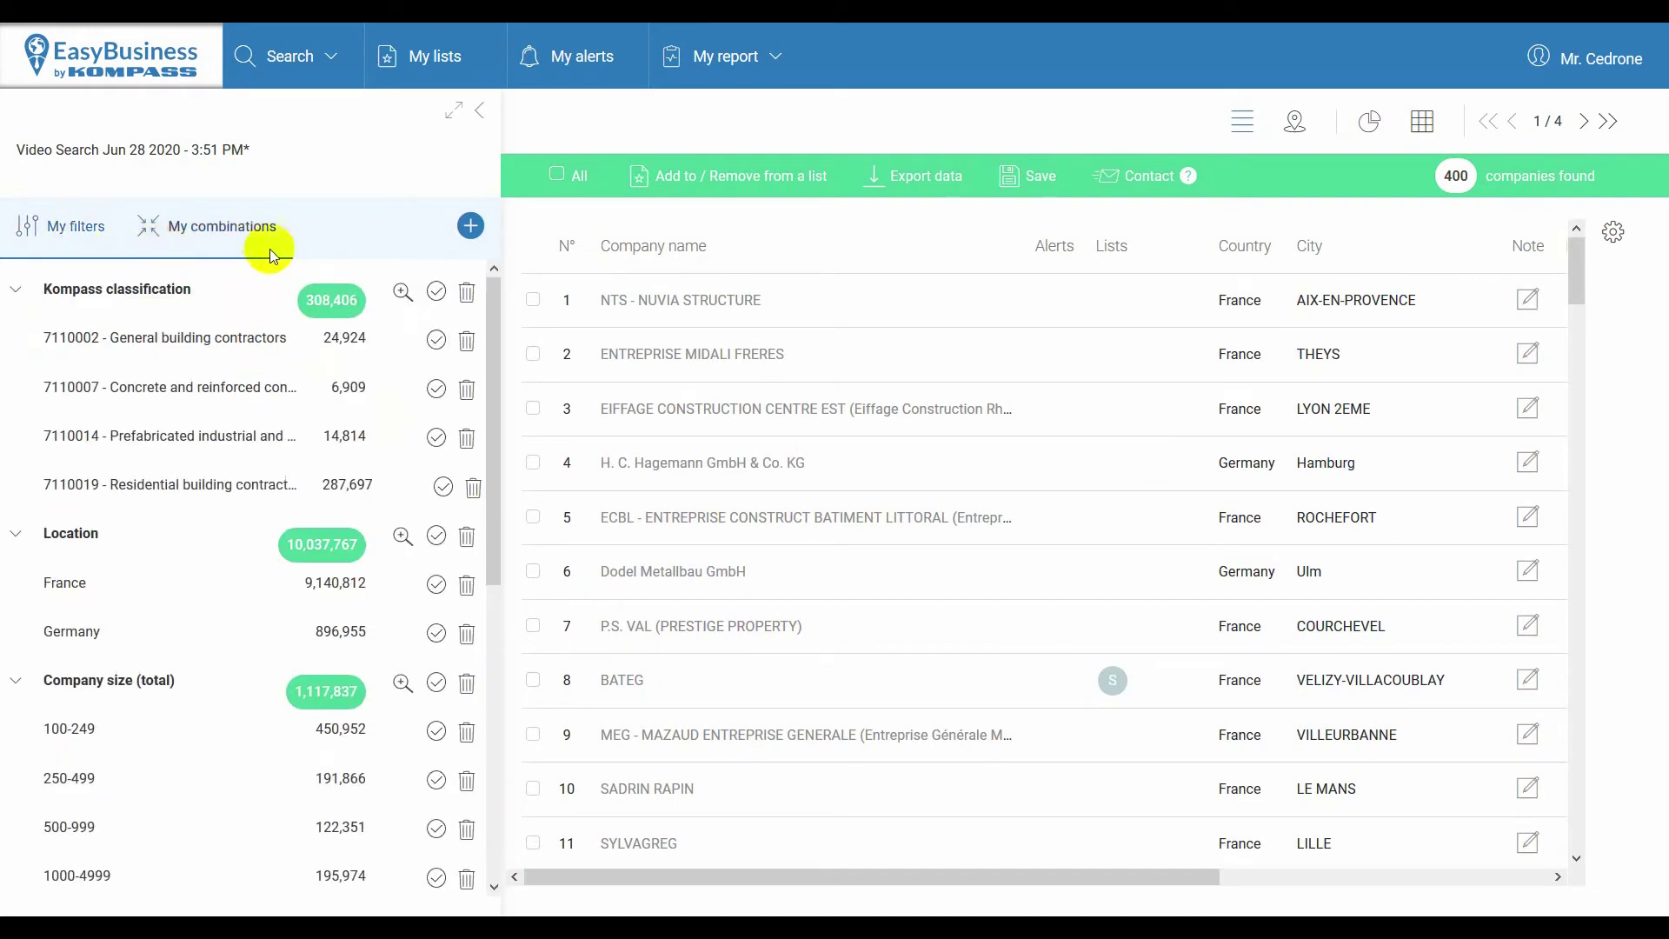
pyautogui.click(469, 227)
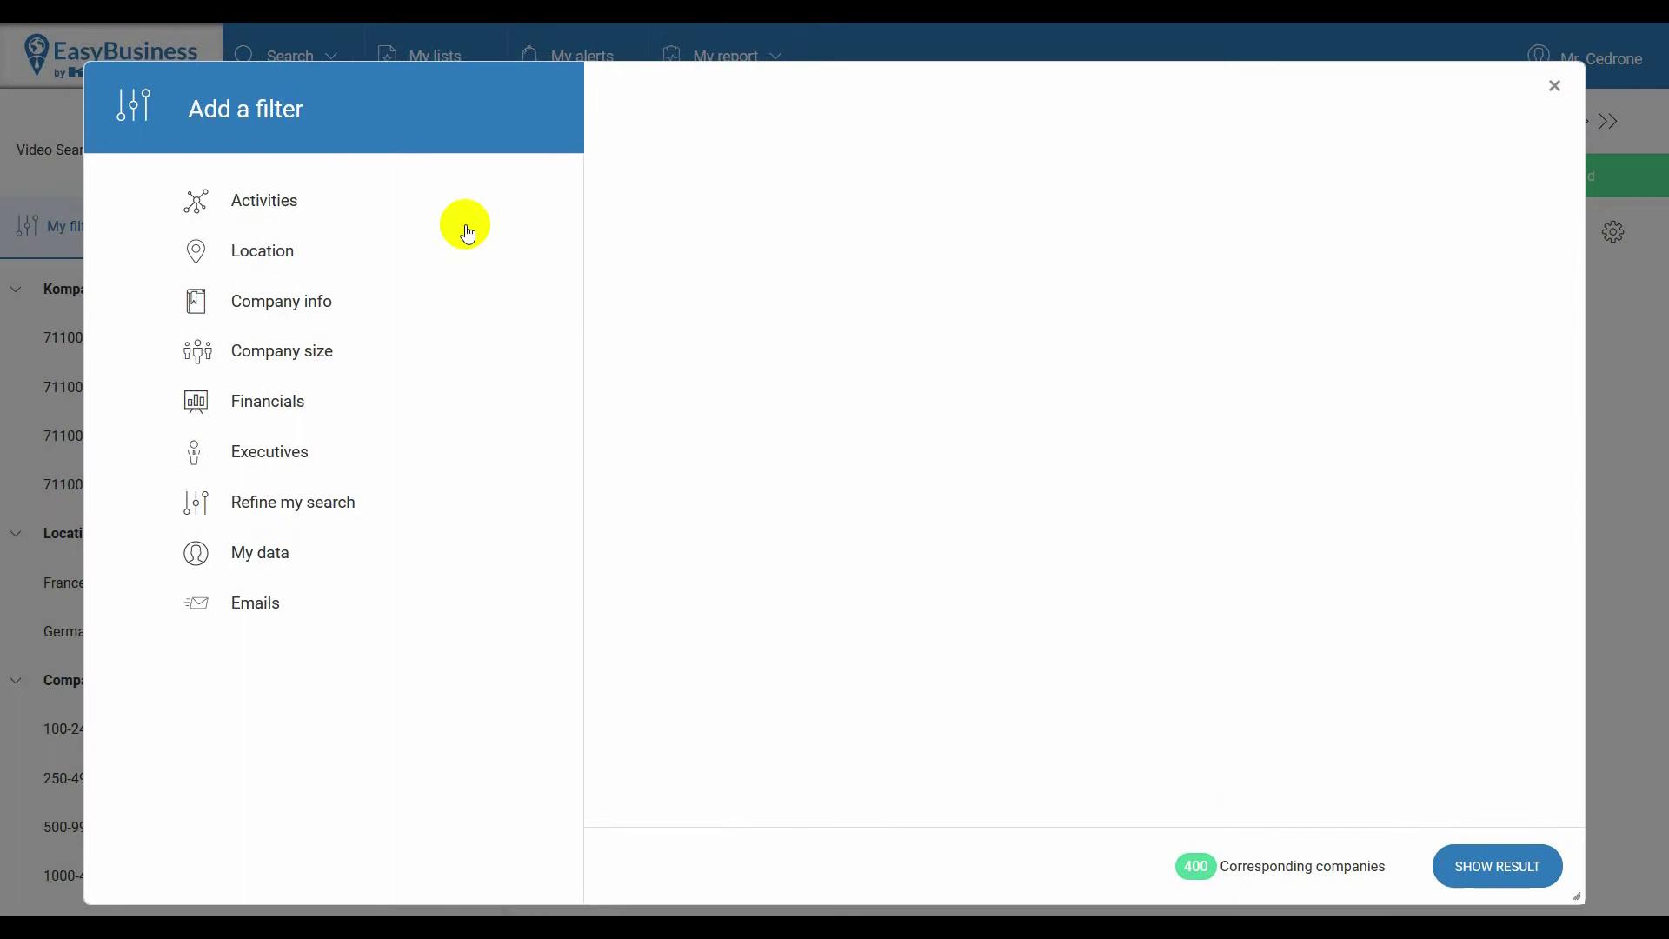
pyautogui.click(315, 306)
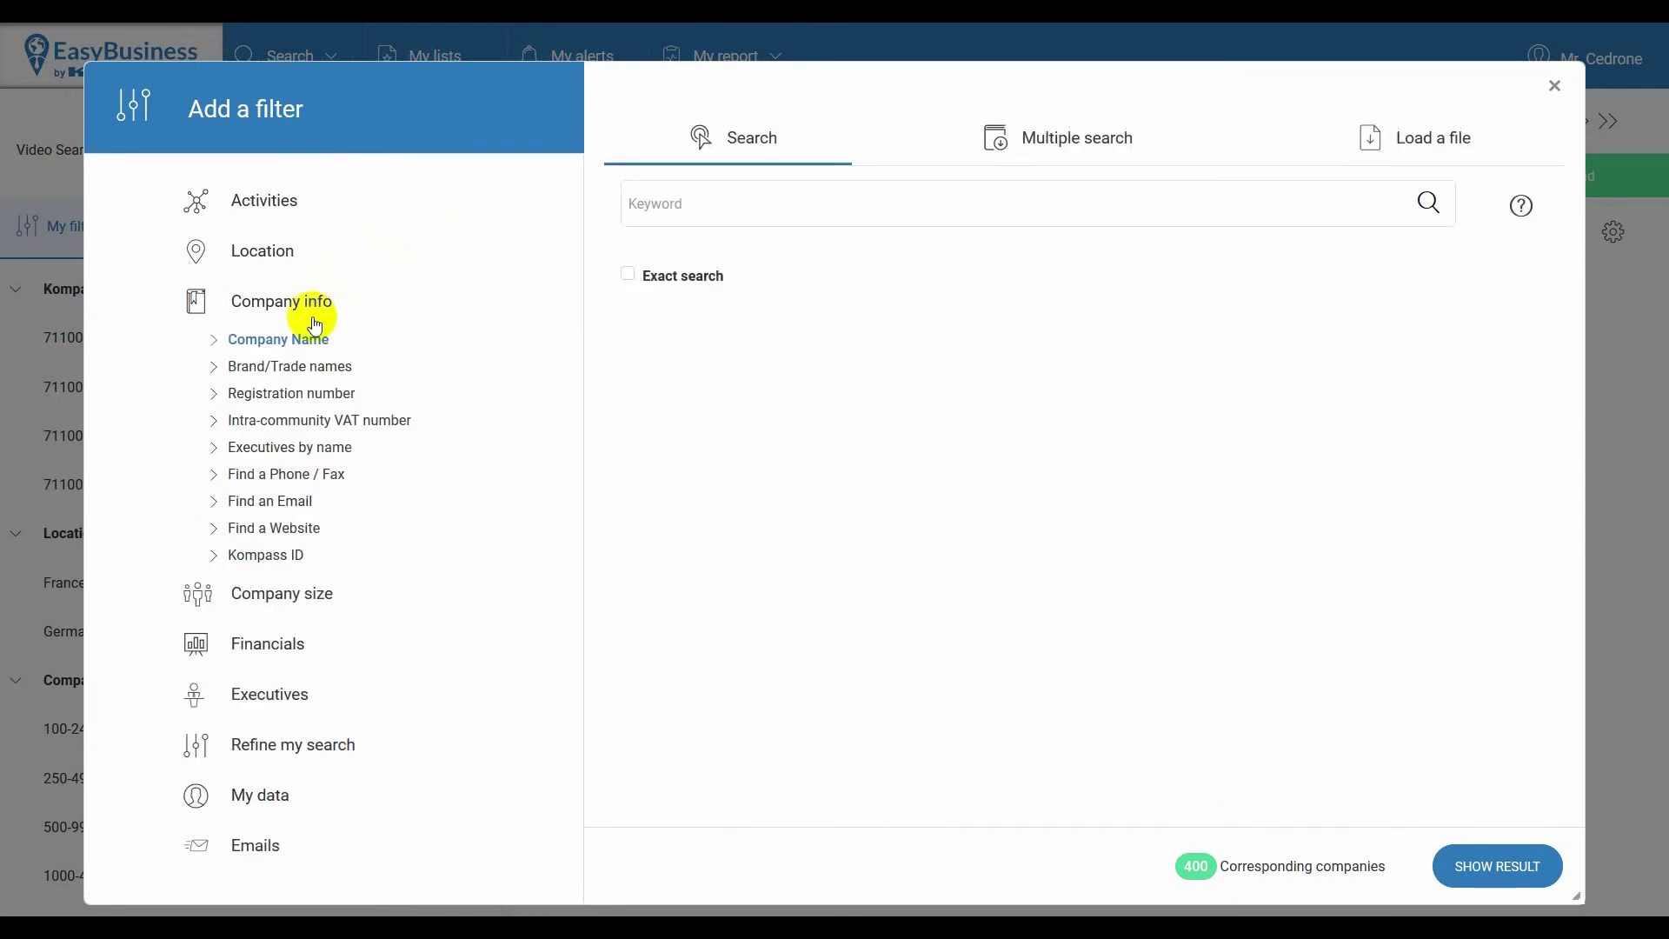
pyautogui.click(315, 425)
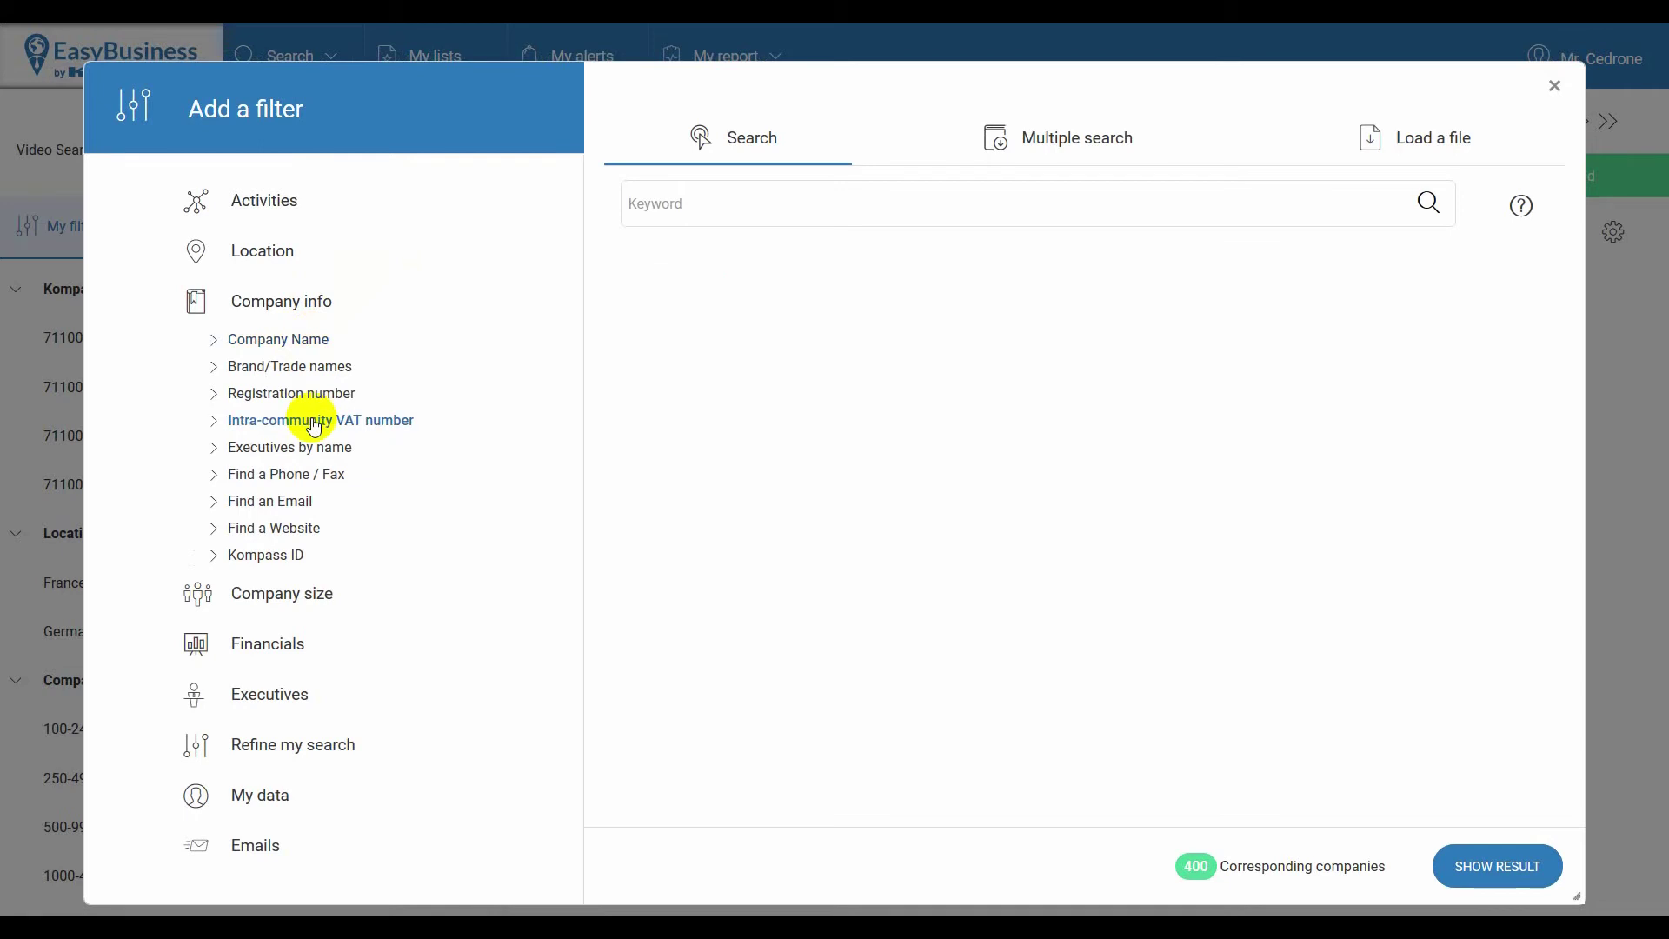
pyautogui.click(1379, 138)
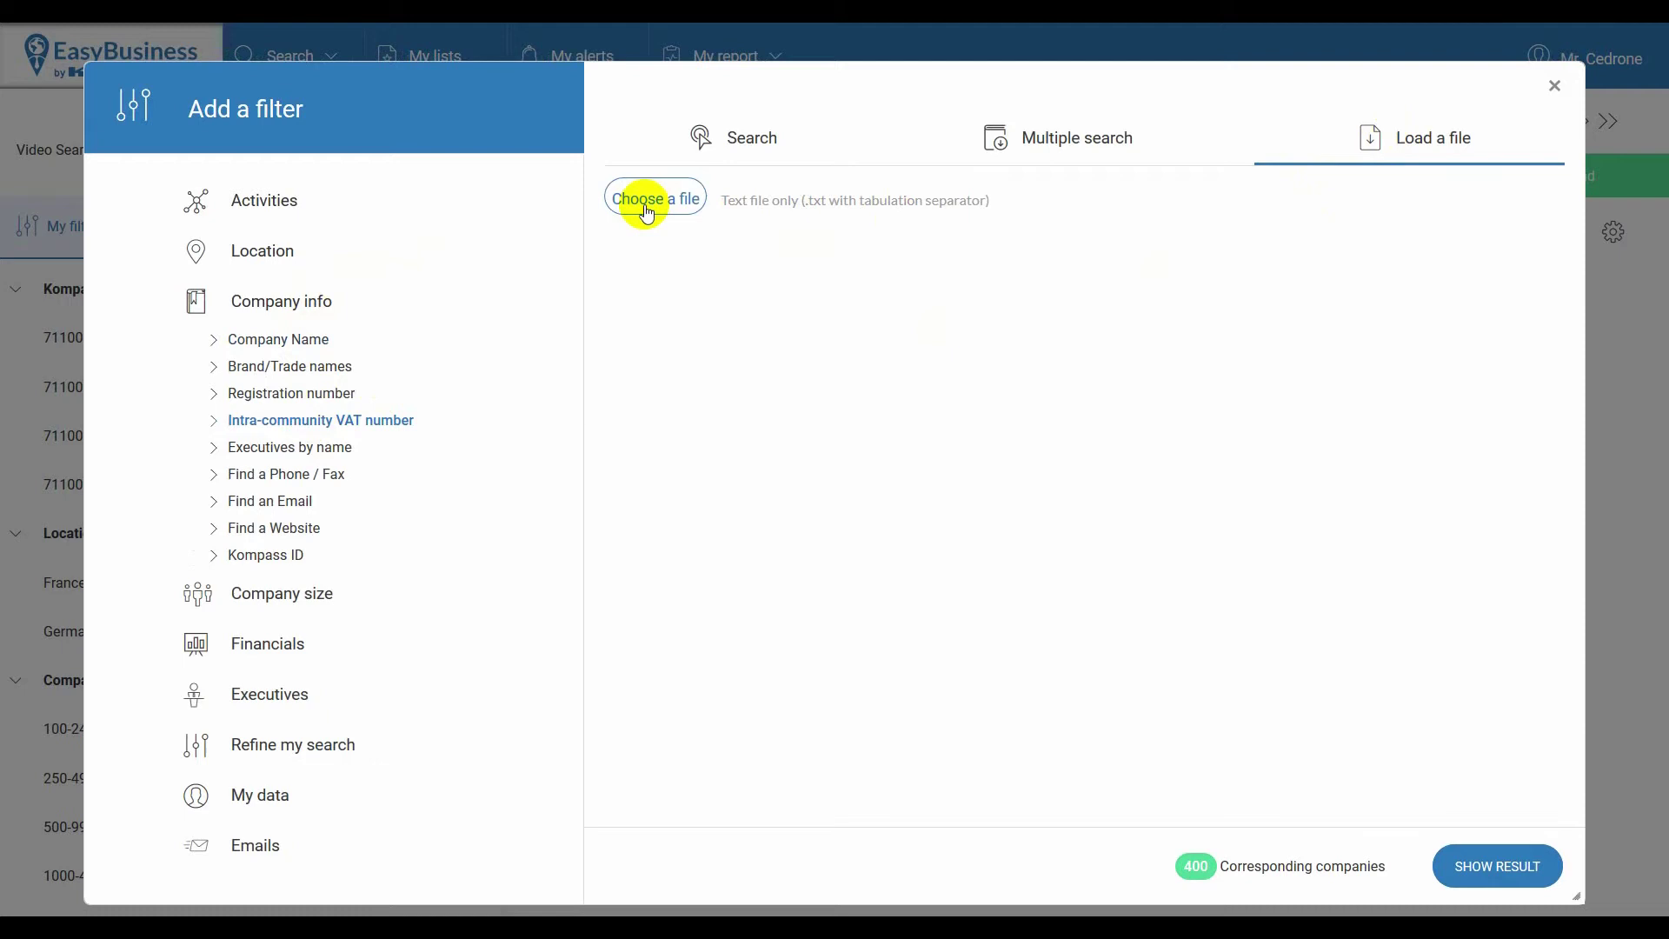
# Import 'AA - Customer list France and Germany.txt' as the VAT number filter, leaving 5 companies
pyautogui.click(645, 205)
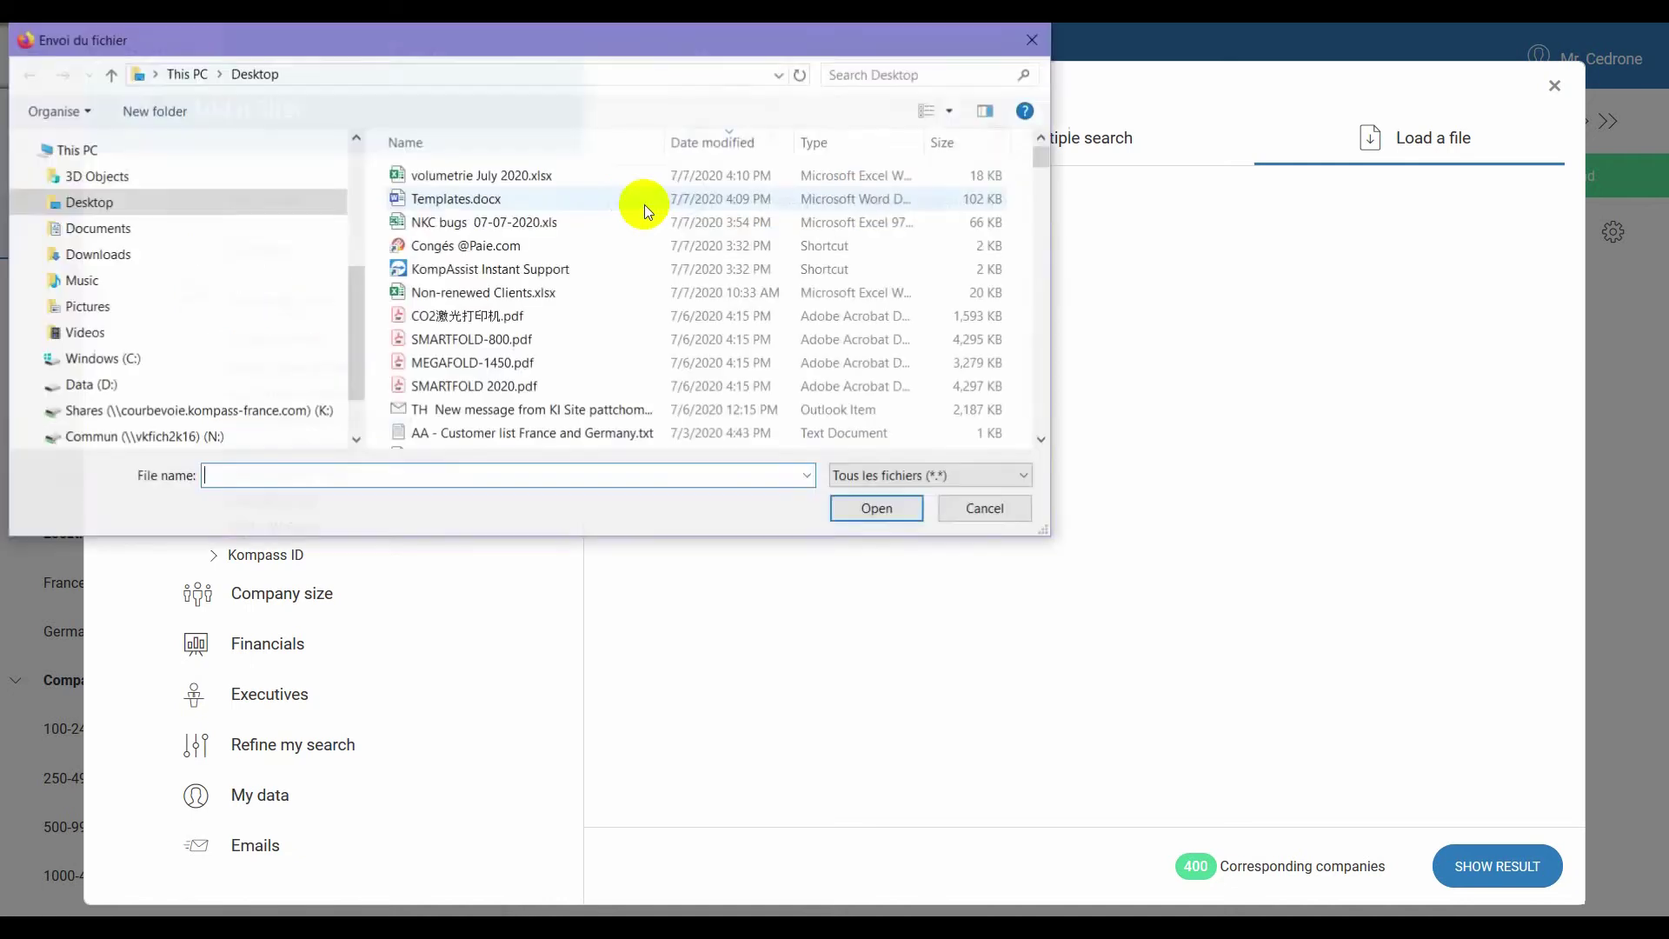
pyautogui.click(600, 435)
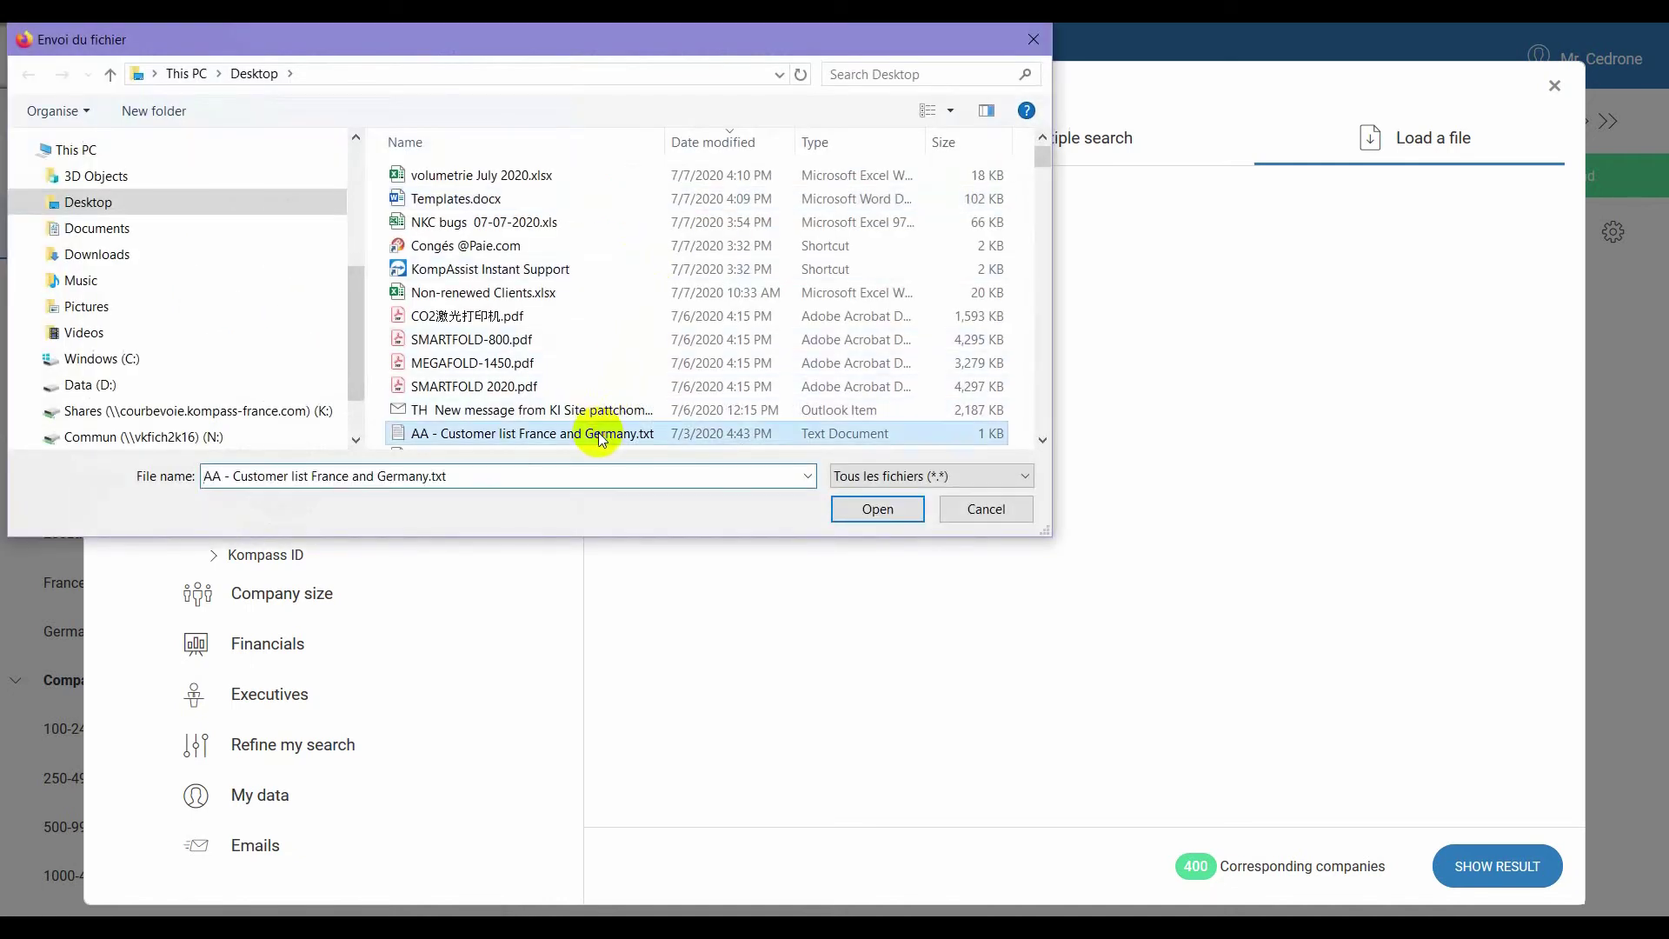
pyautogui.click(880, 509)
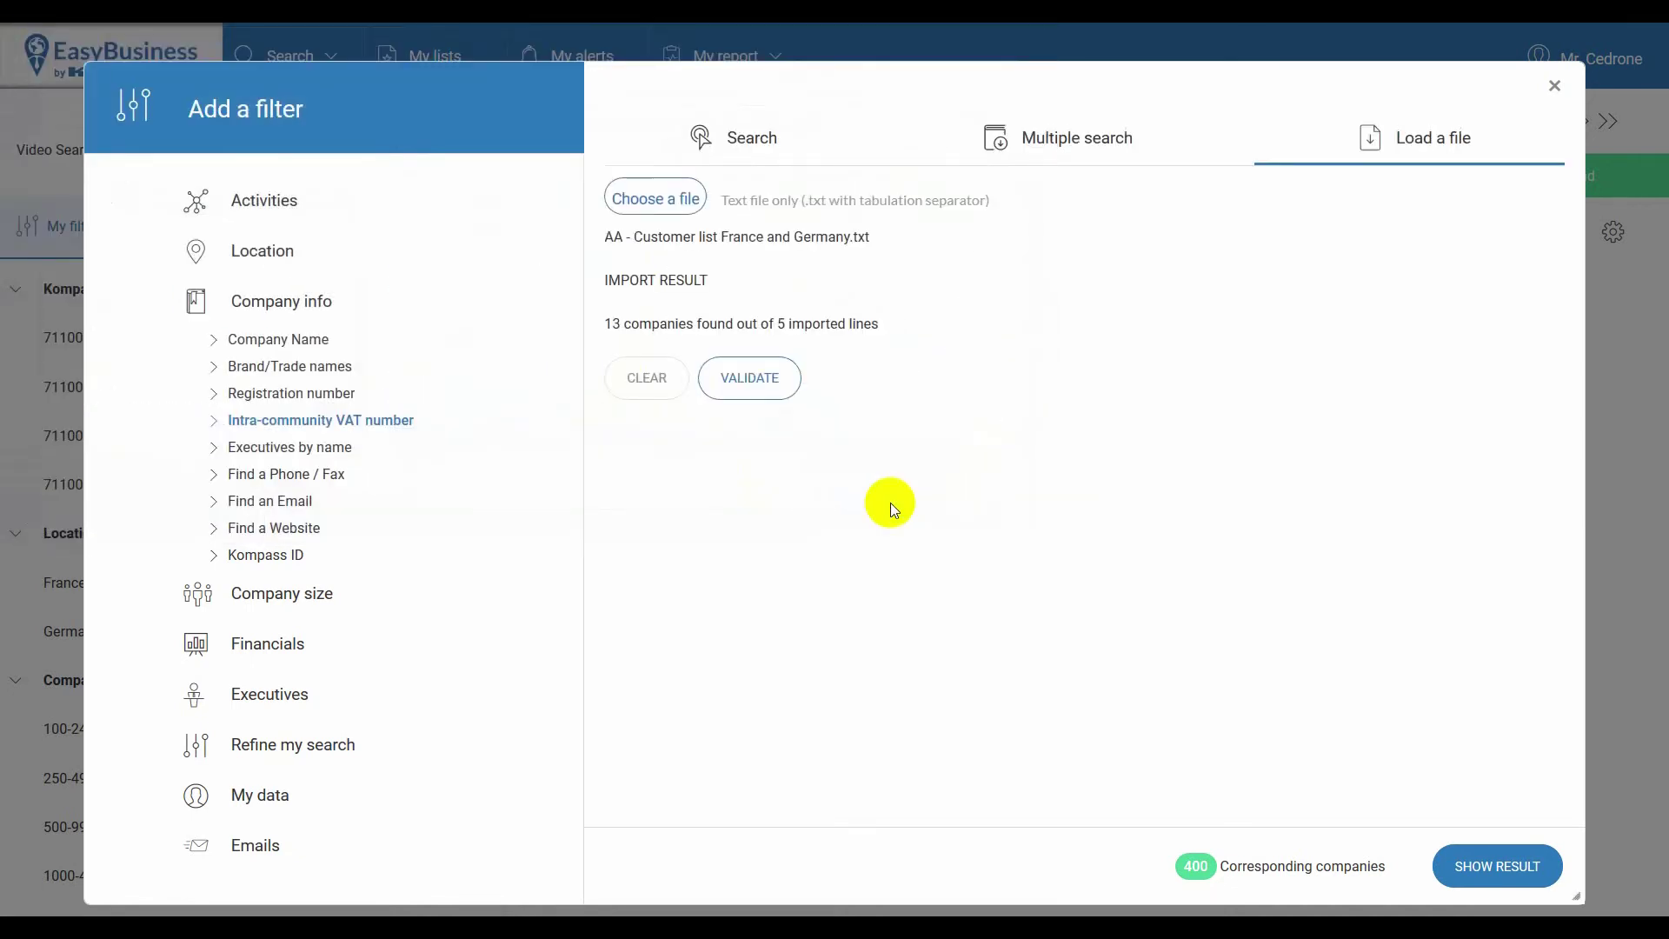
pyautogui.click(779, 396)
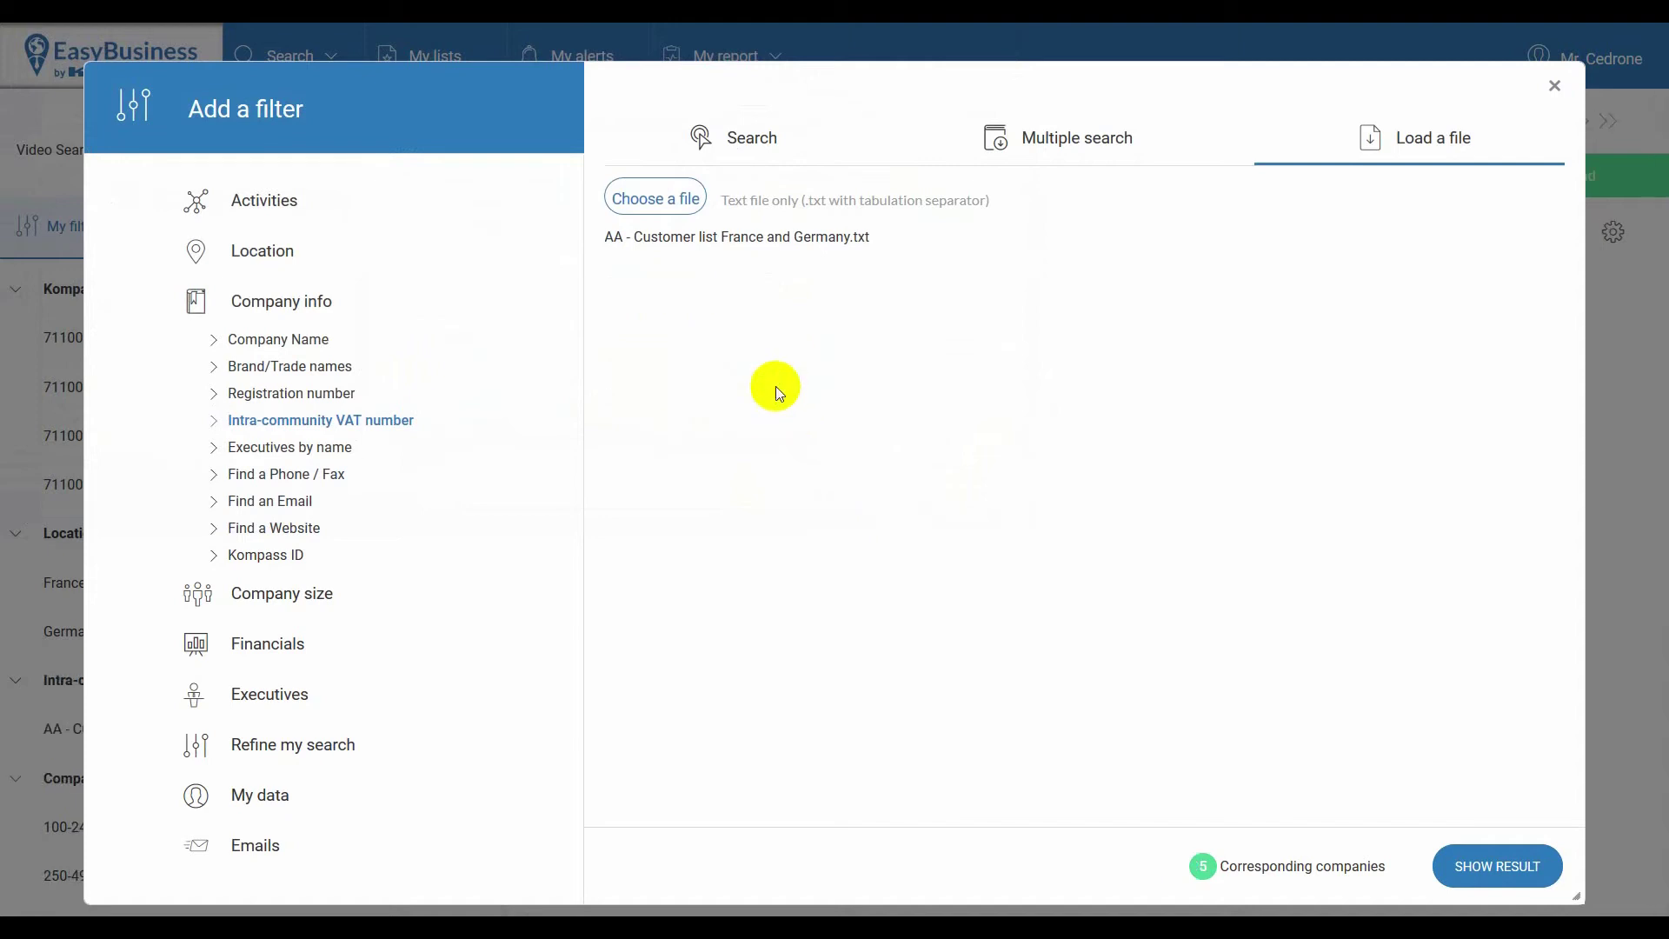
# Show the 5 matching companies, then start a new combination under My combinations
pyautogui.click(1495, 846)
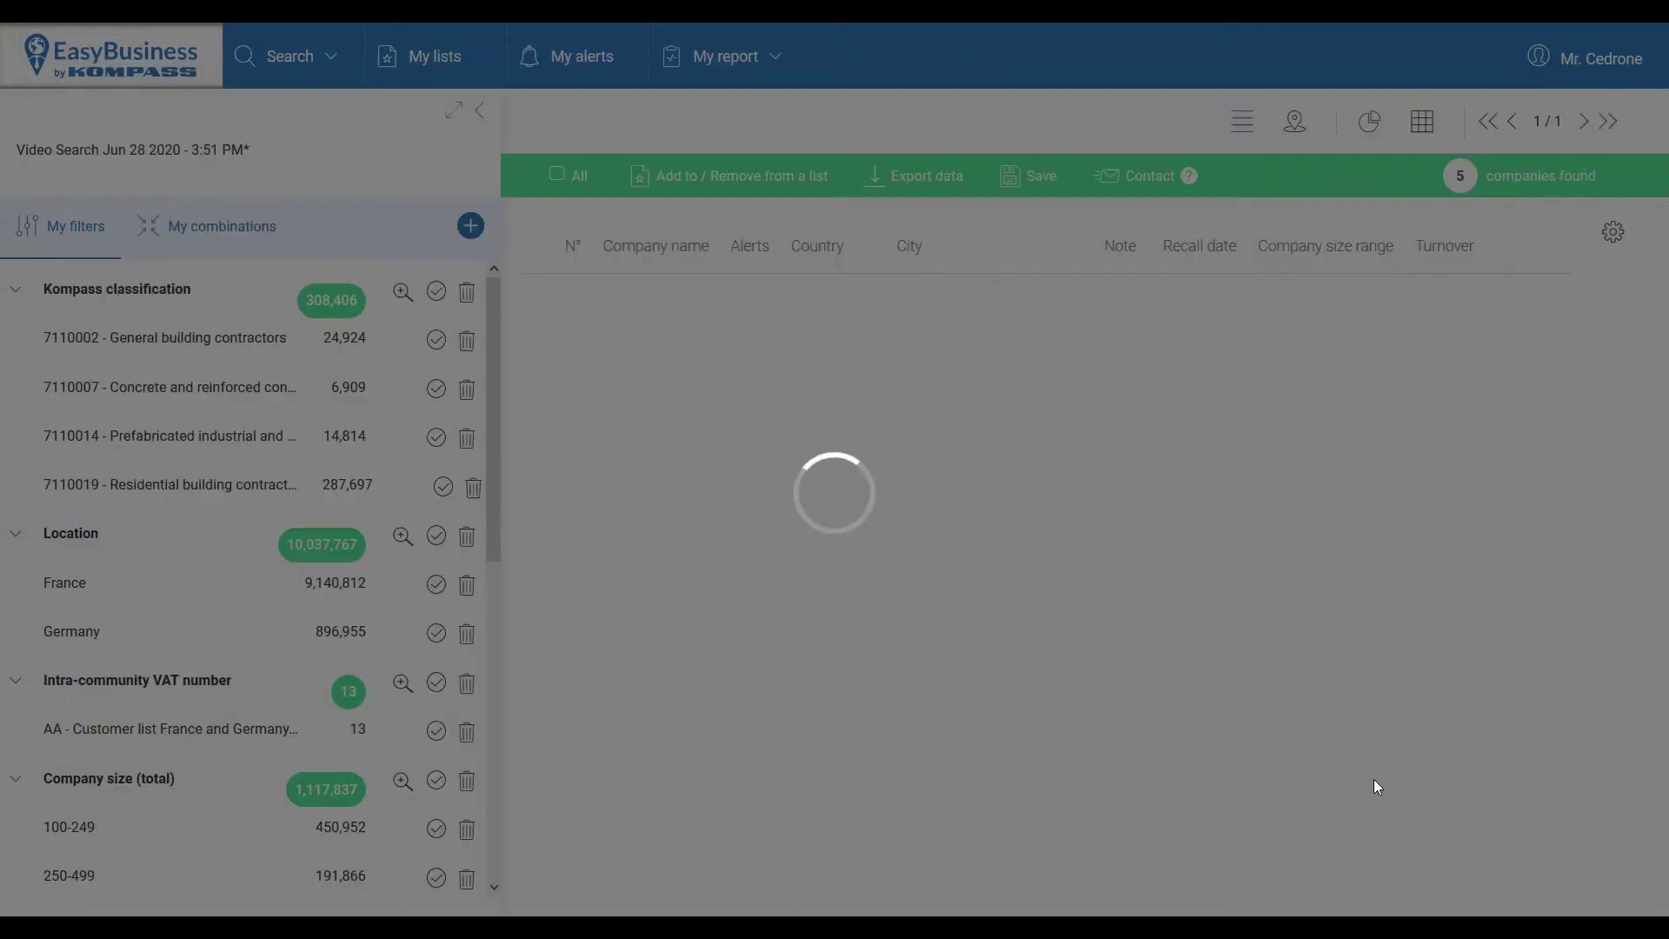
pyautogui.click(1374, 779)
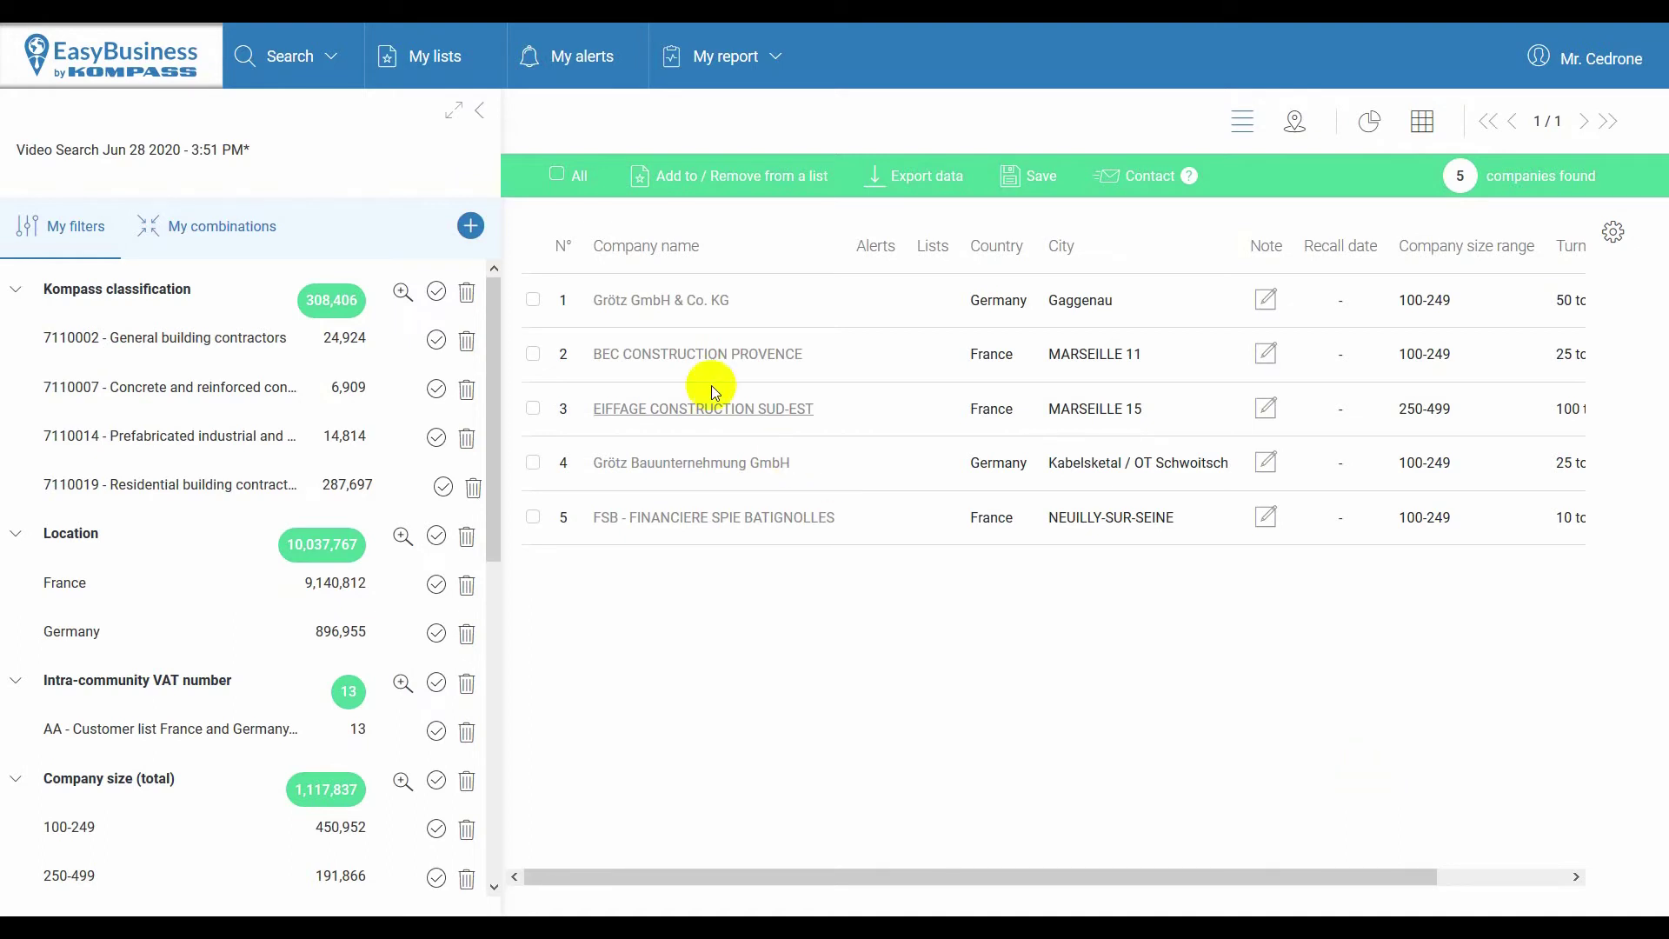
pyautogui.click(225, 233)
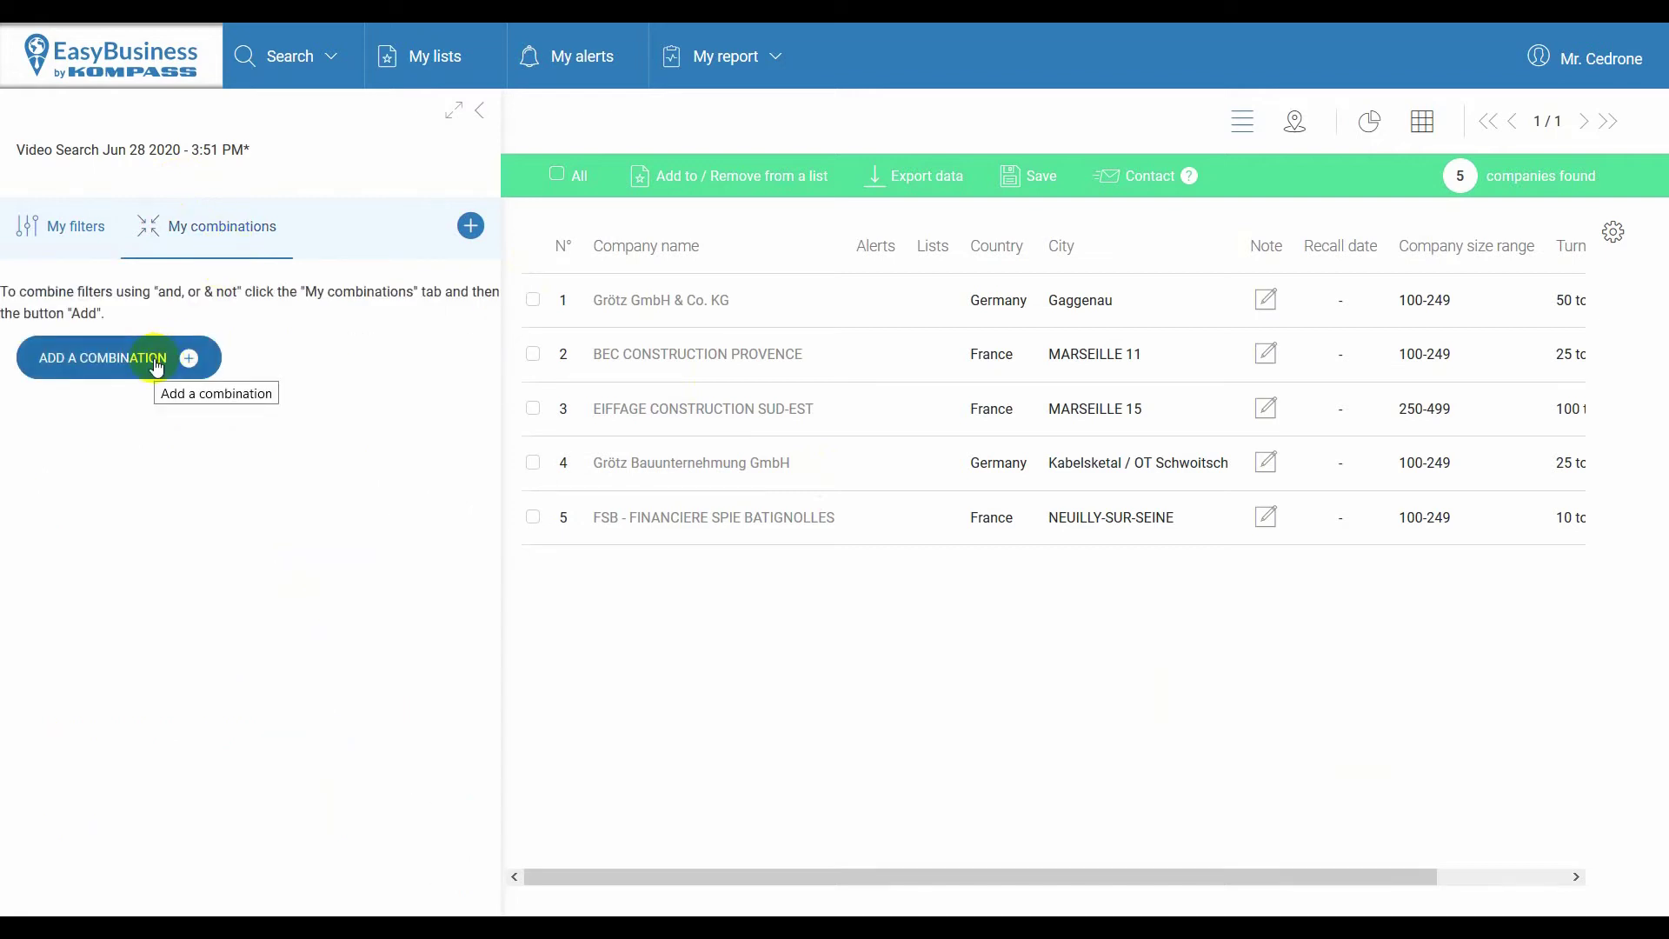
pyautogui.click(156, 362)
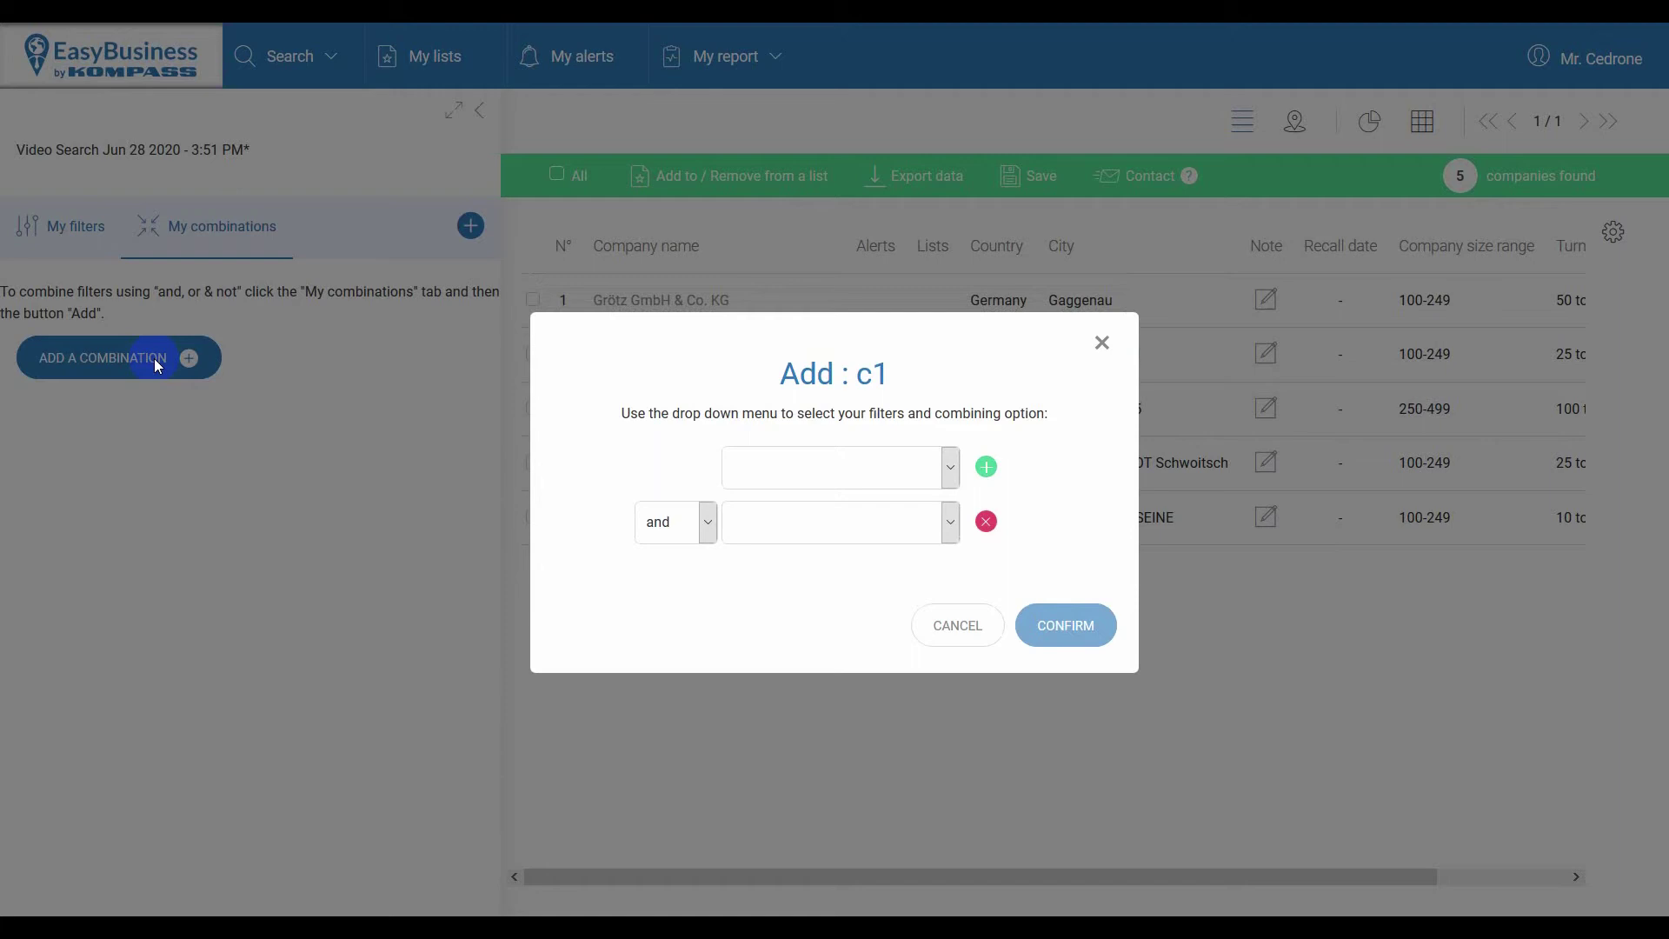
# Join Kompass classification, Location, Company size (total) and Turnover (by range) with and
pyautogui.click(952, 475)
pyautogui.click(913, 524)
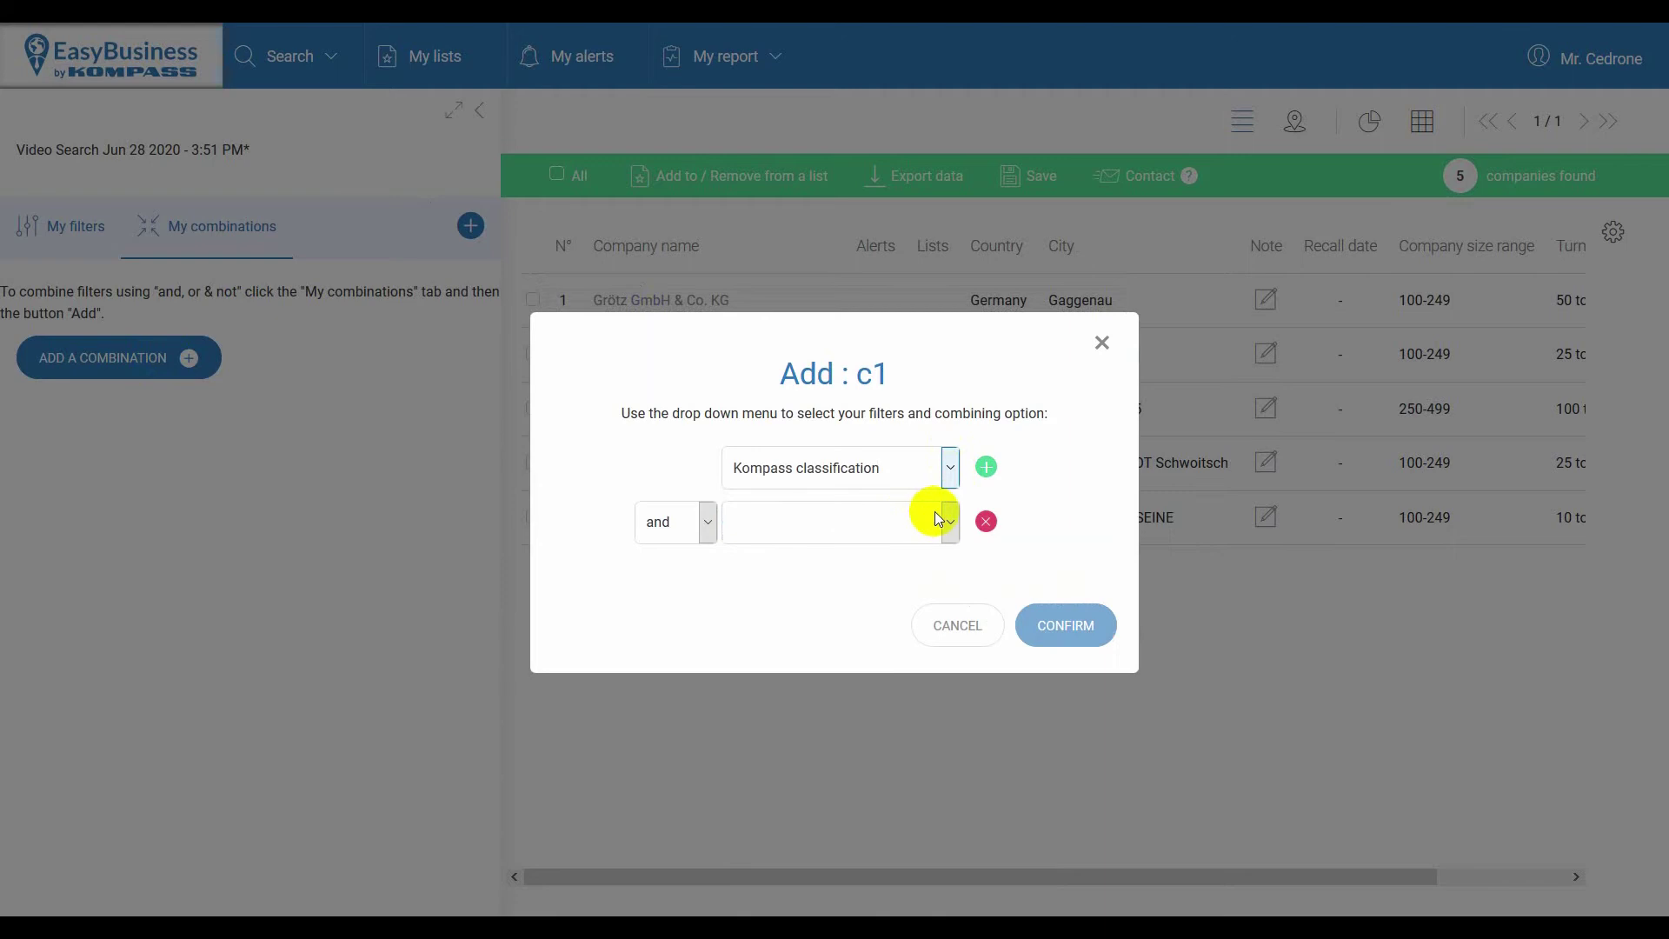
pyautogui.click(947, 521)
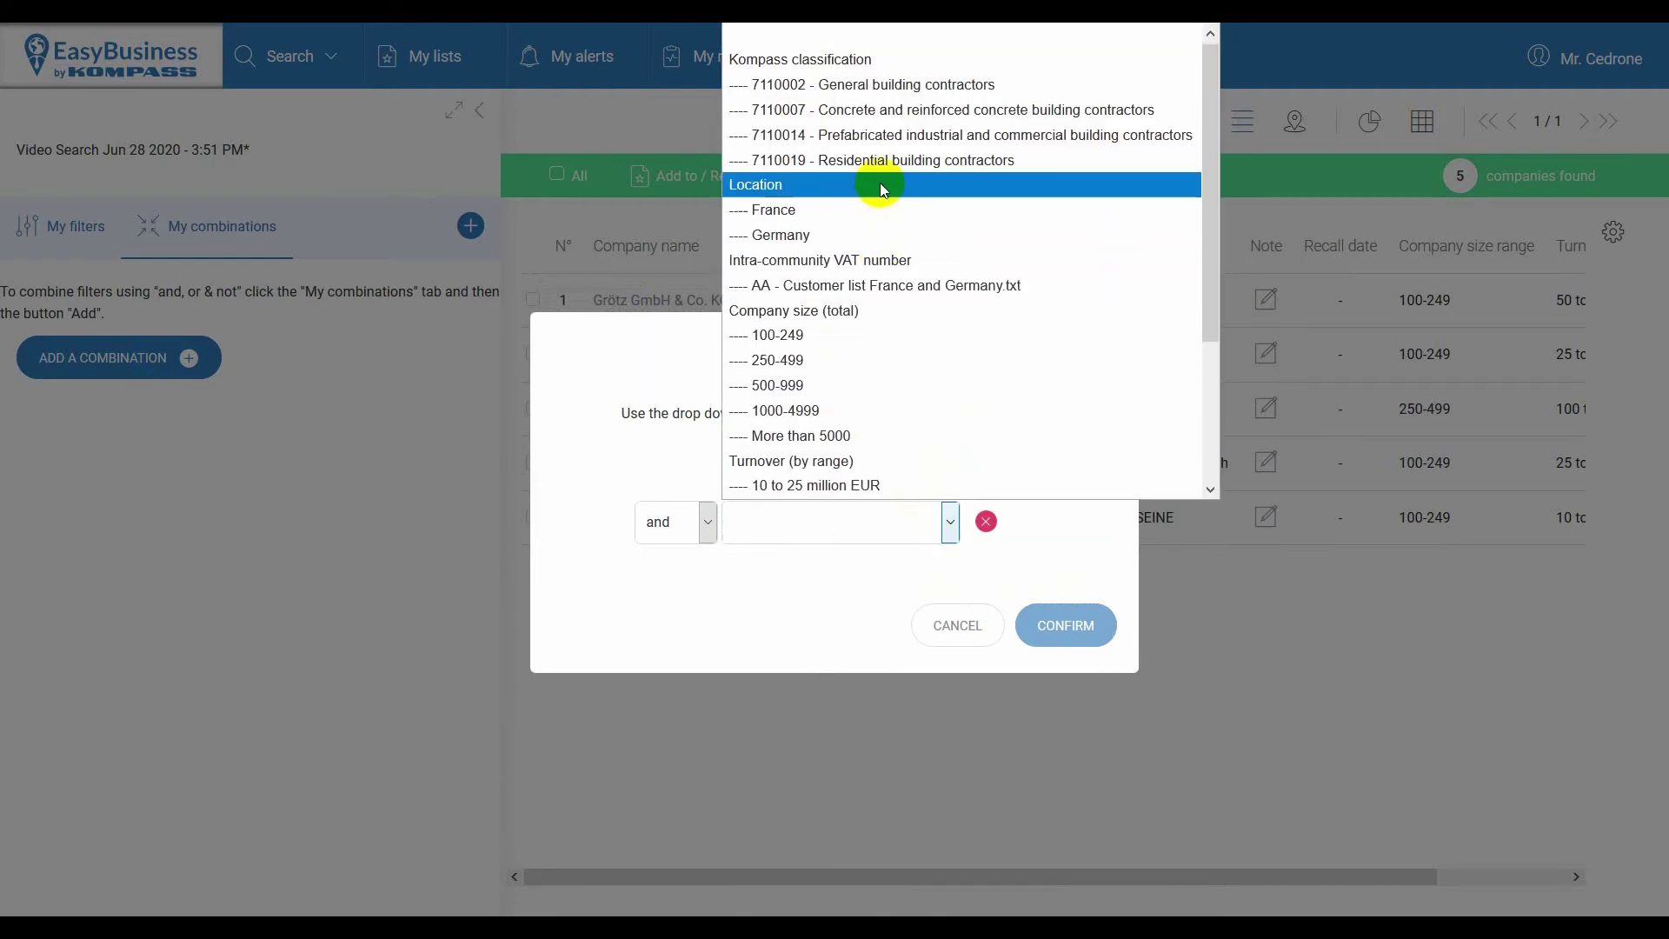
pyautogui.click(880, 185)
pyautogui.click(986, 467)
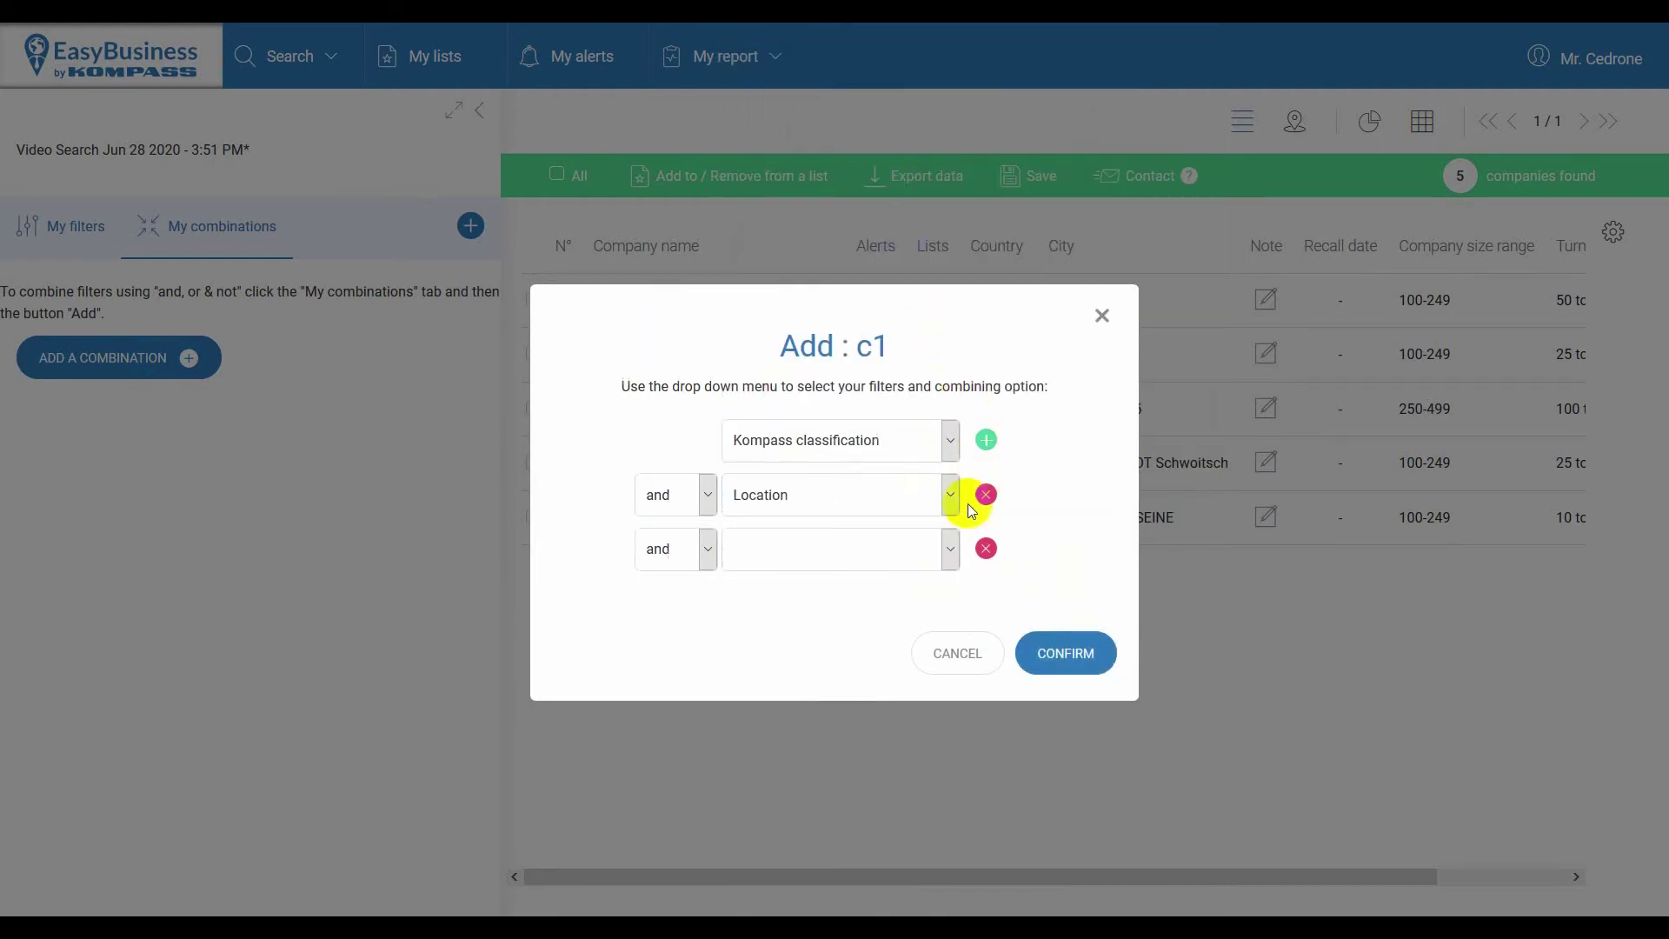
pyautogui.click(948, 553)
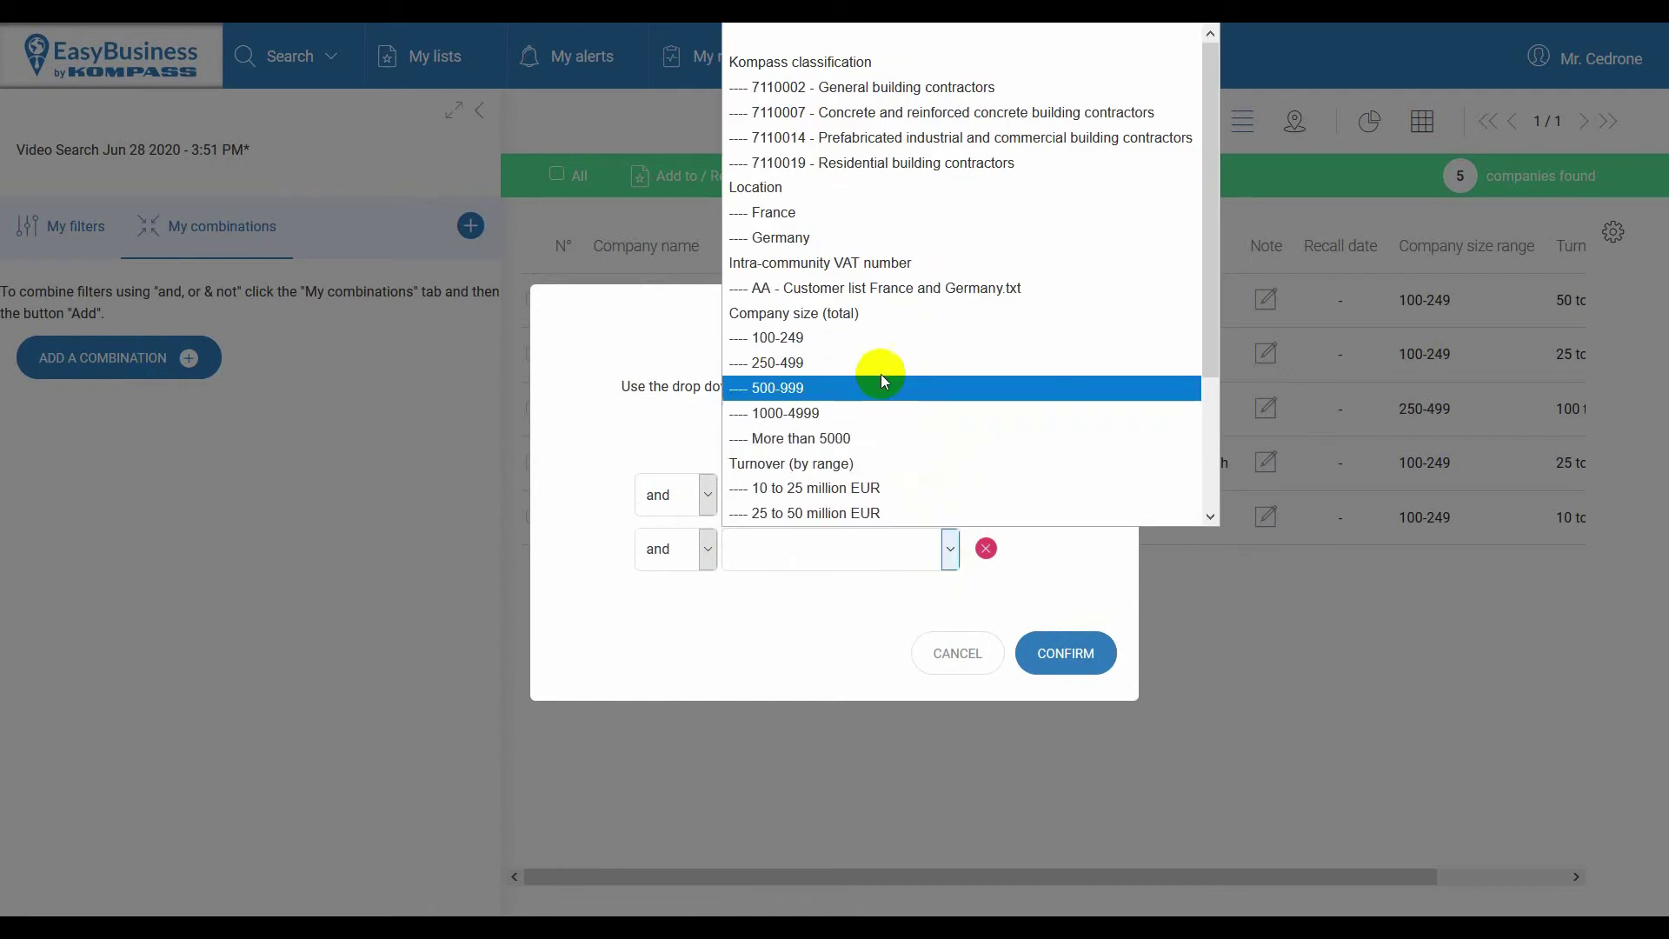
pyautogui.click(884, 313)
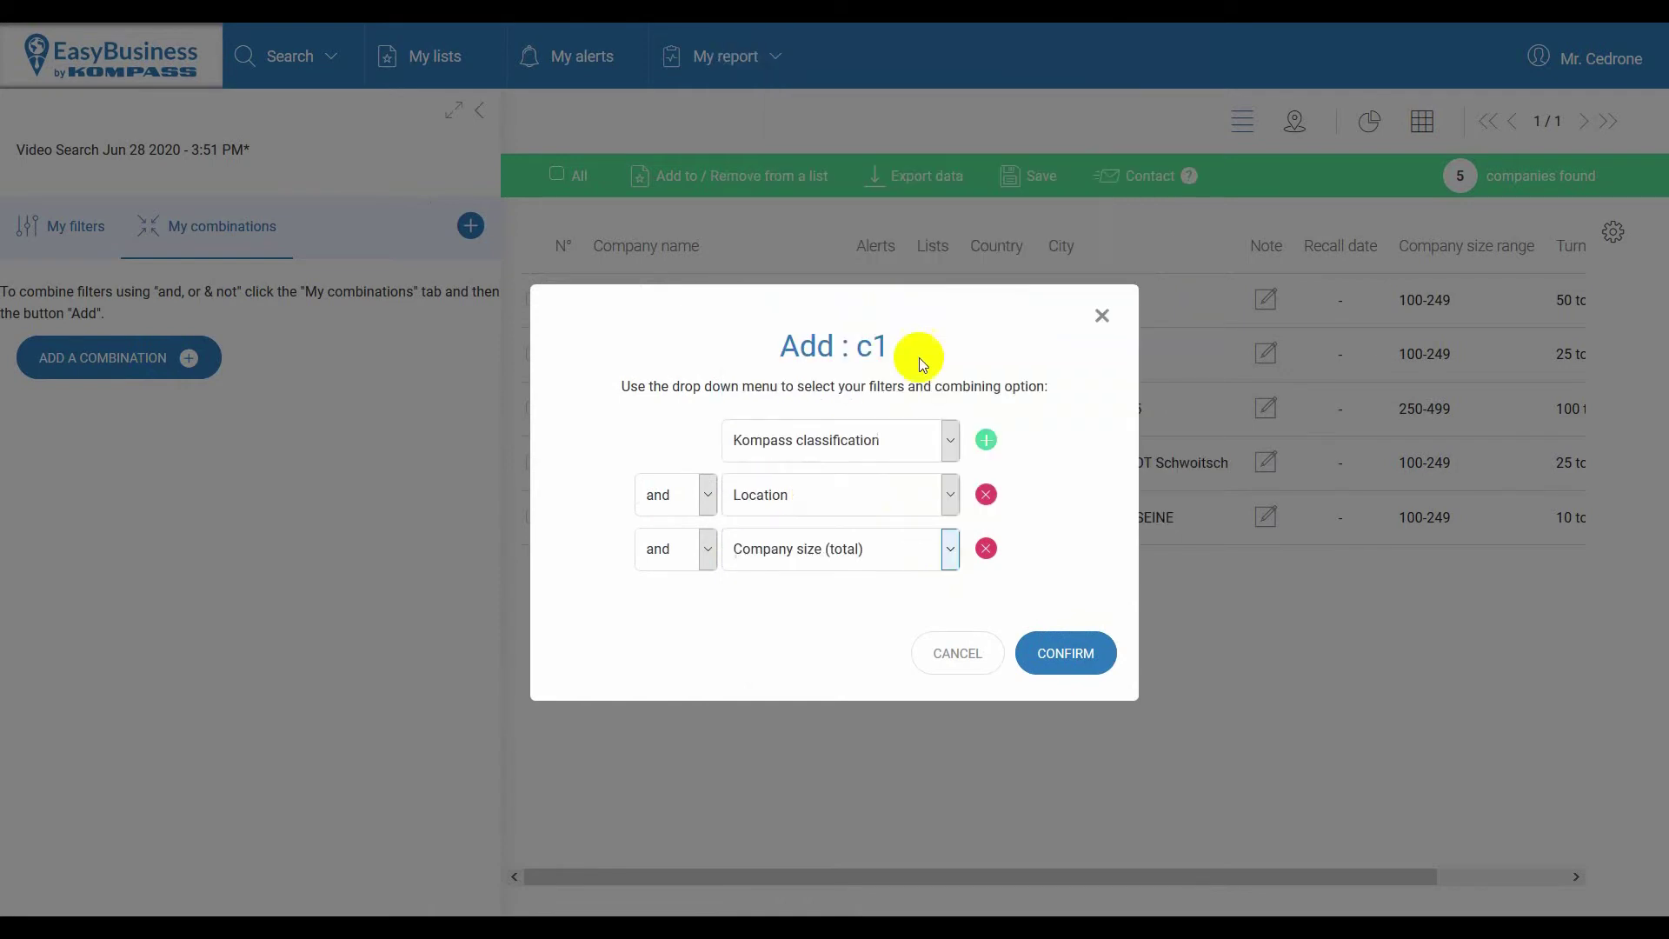
pyautogui.click(984, 441)
pyautogui.click(948, 589)
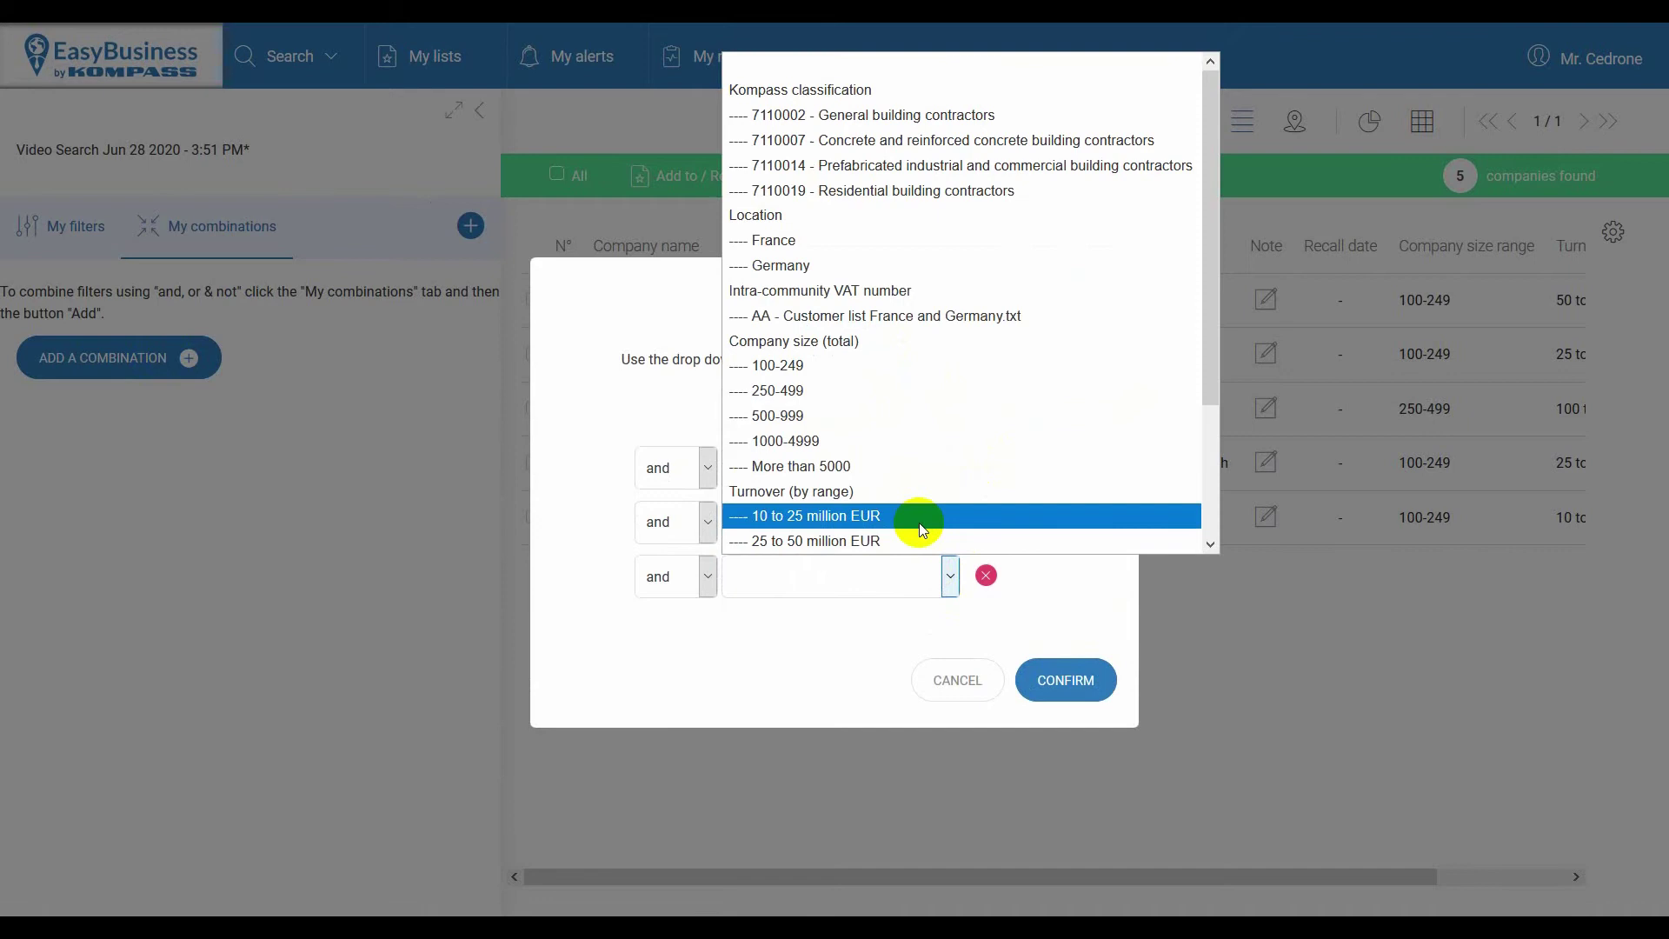
pyautogui.click(906, 490)
# Add Company type and Companies with corporate email as the fifth and sixth filters
pyautogui.click(983, 419)
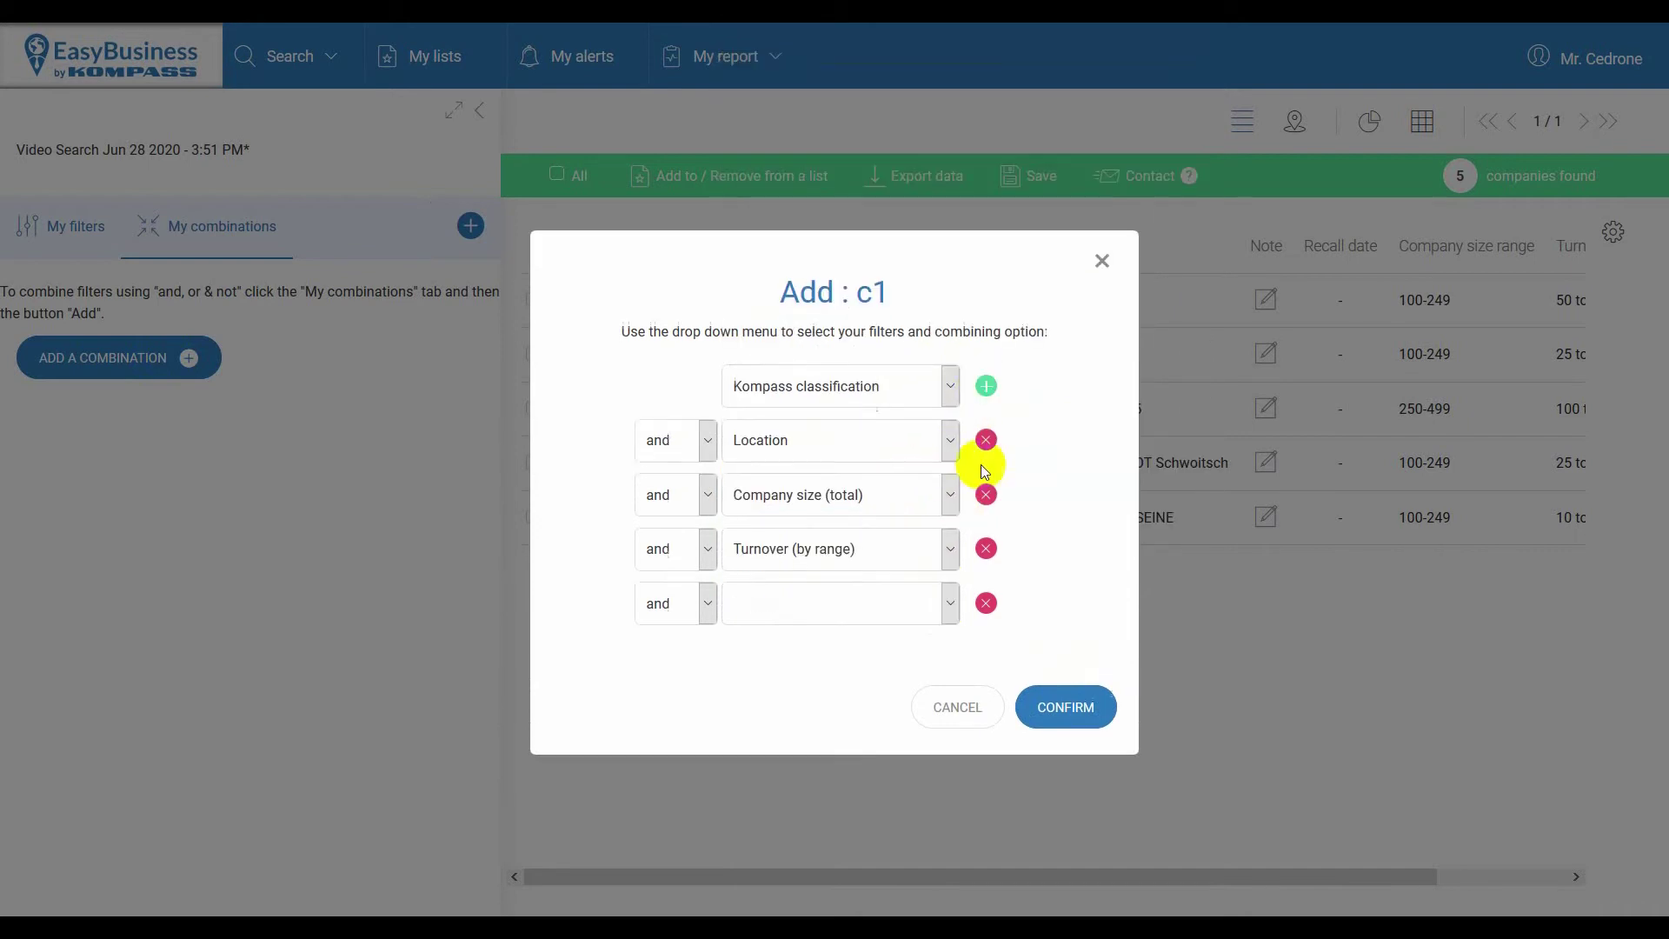
pyautogui.click(950, 602)
pyautogui.scroll(-2, 901, 553)
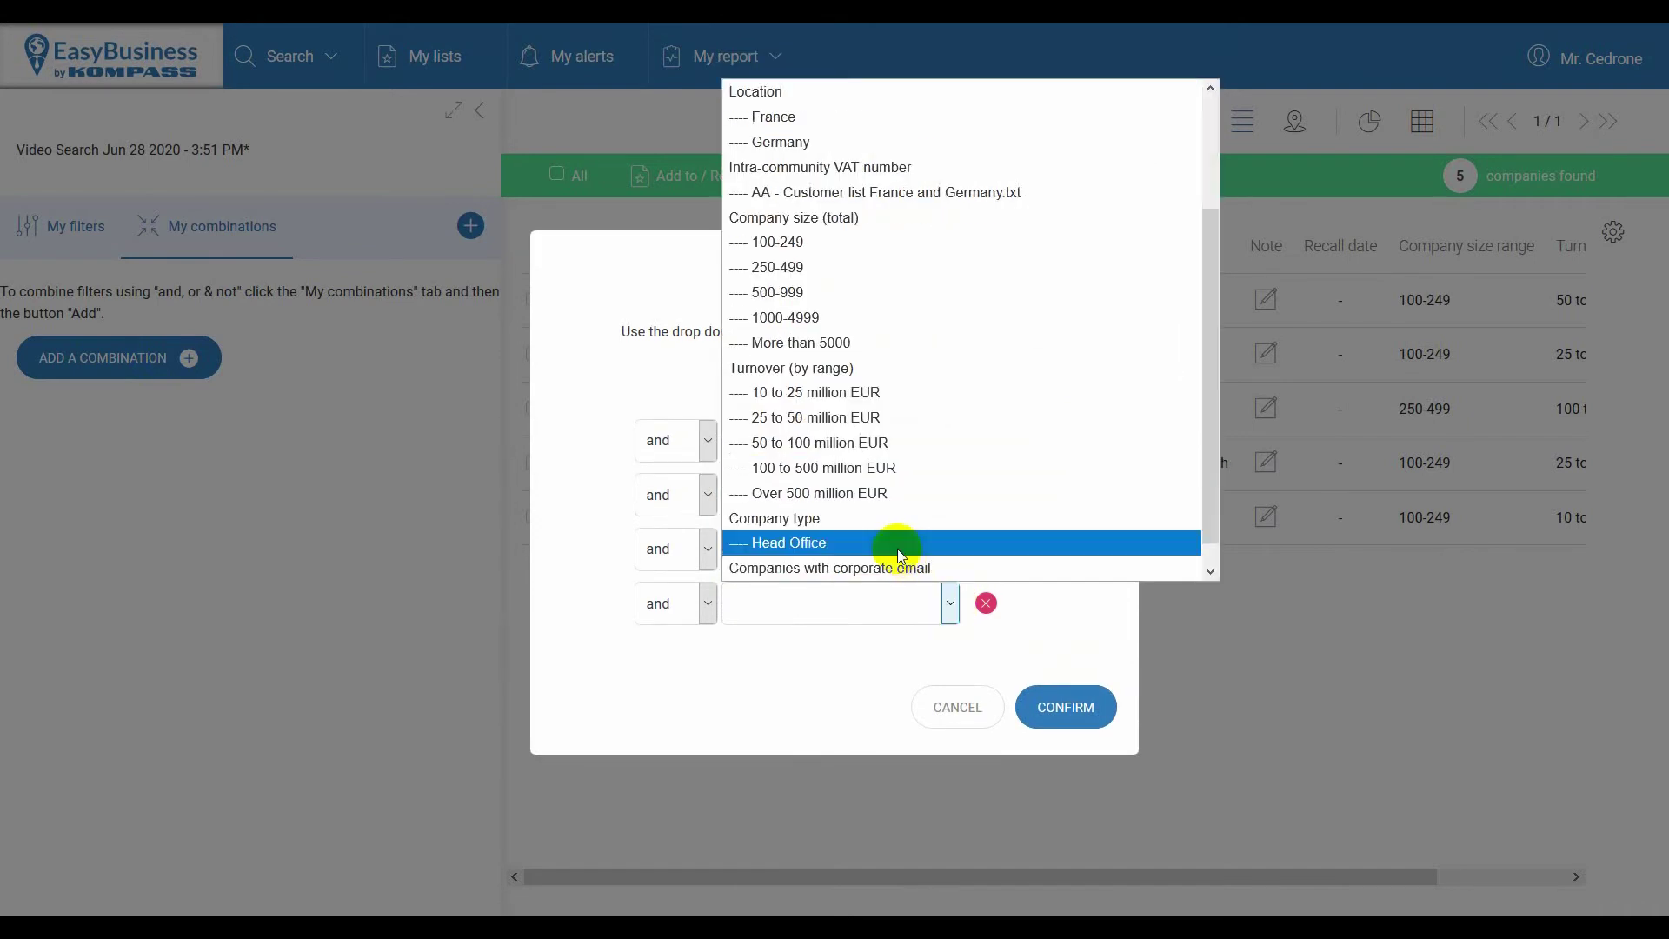
pyautogui.click(894, 521)
pyautogui.click(984, 398)
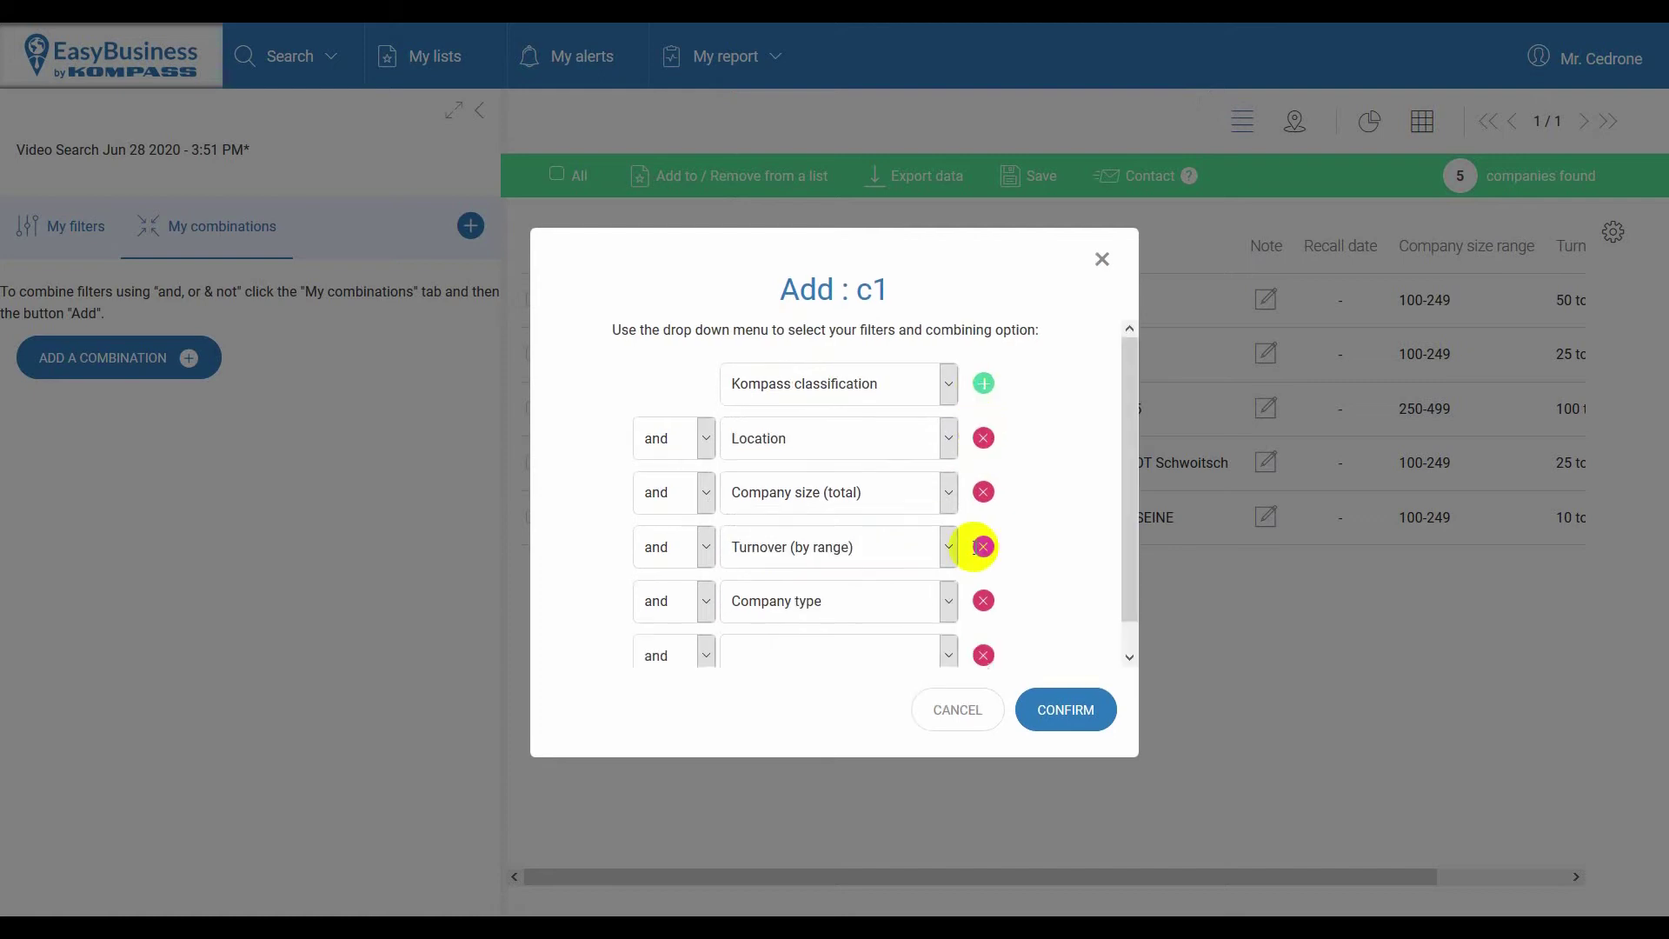
pyautogui.click(949, 654)
pyautogui.scroll(-2, 920, 623)
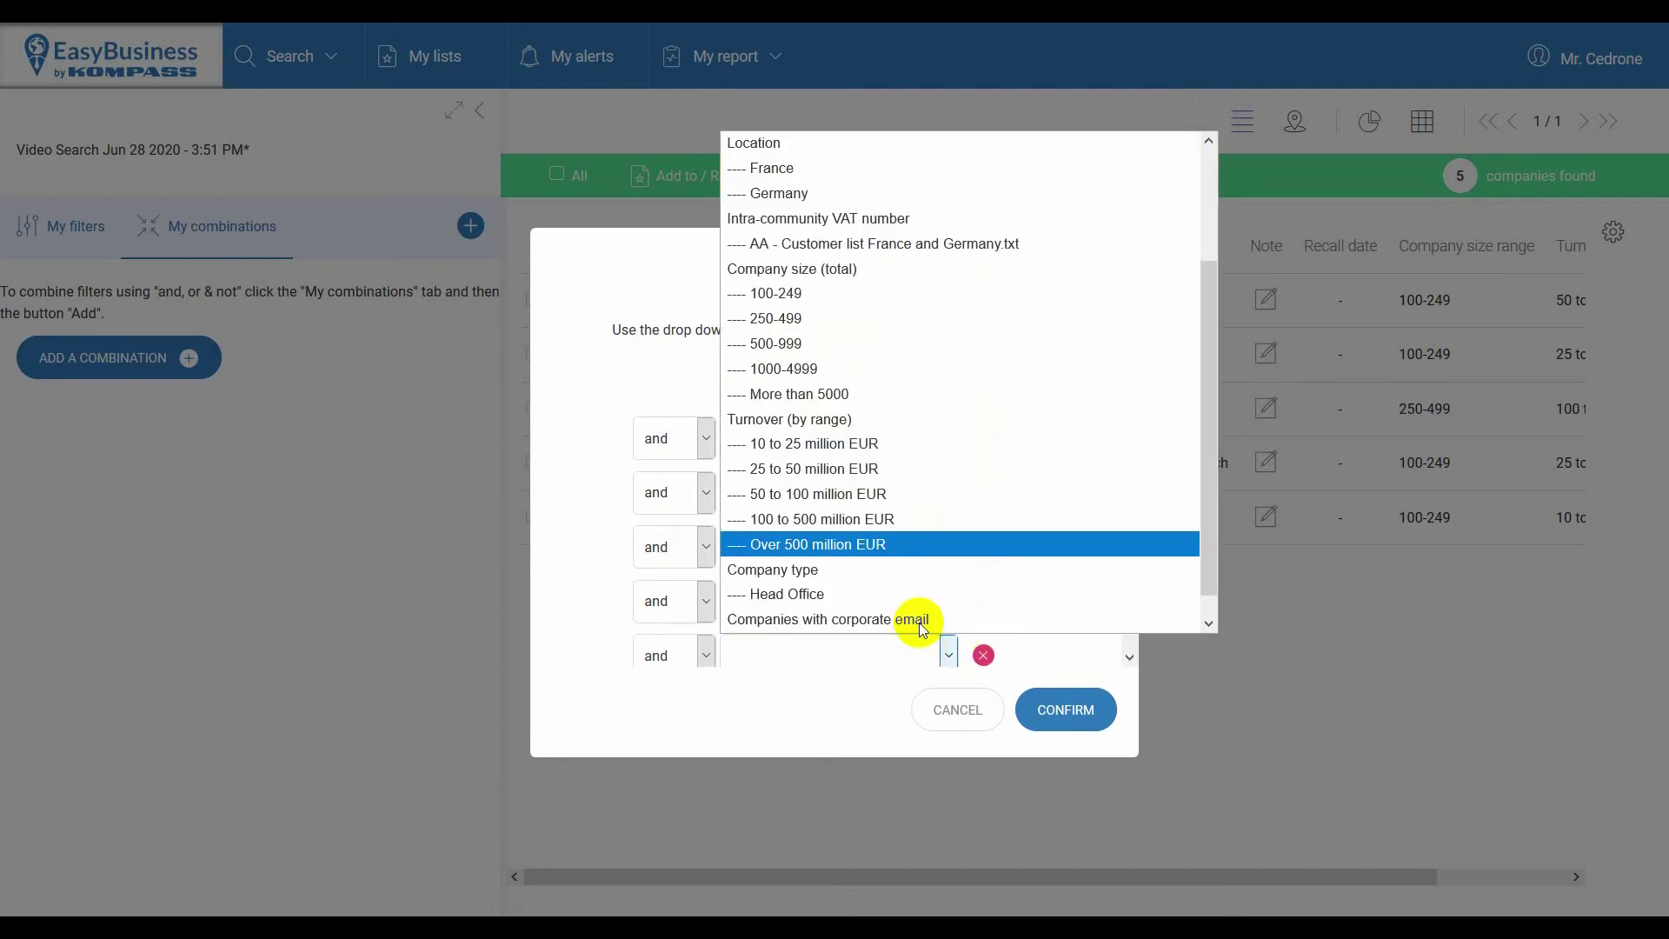
pyautogui.click(916, 620)
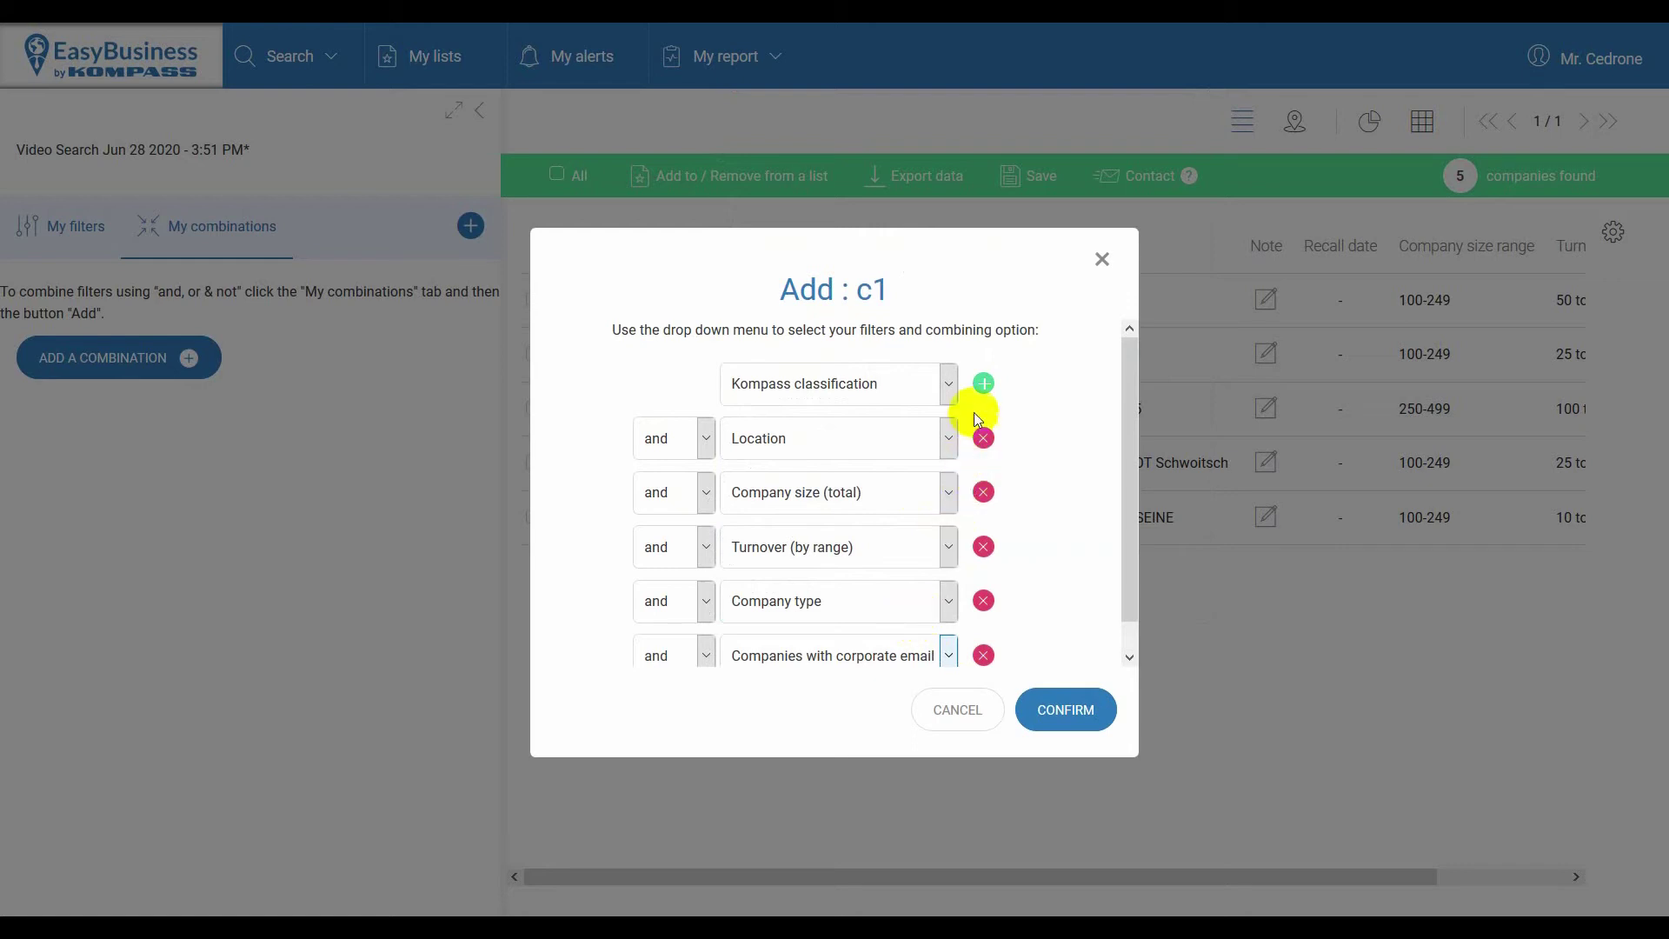
# Add a final except row for Intra-community VAT number and confirm, giving 395 companies
pyautogui.click(983, 383)
pyautogui.scroll(-2, 682, 622)
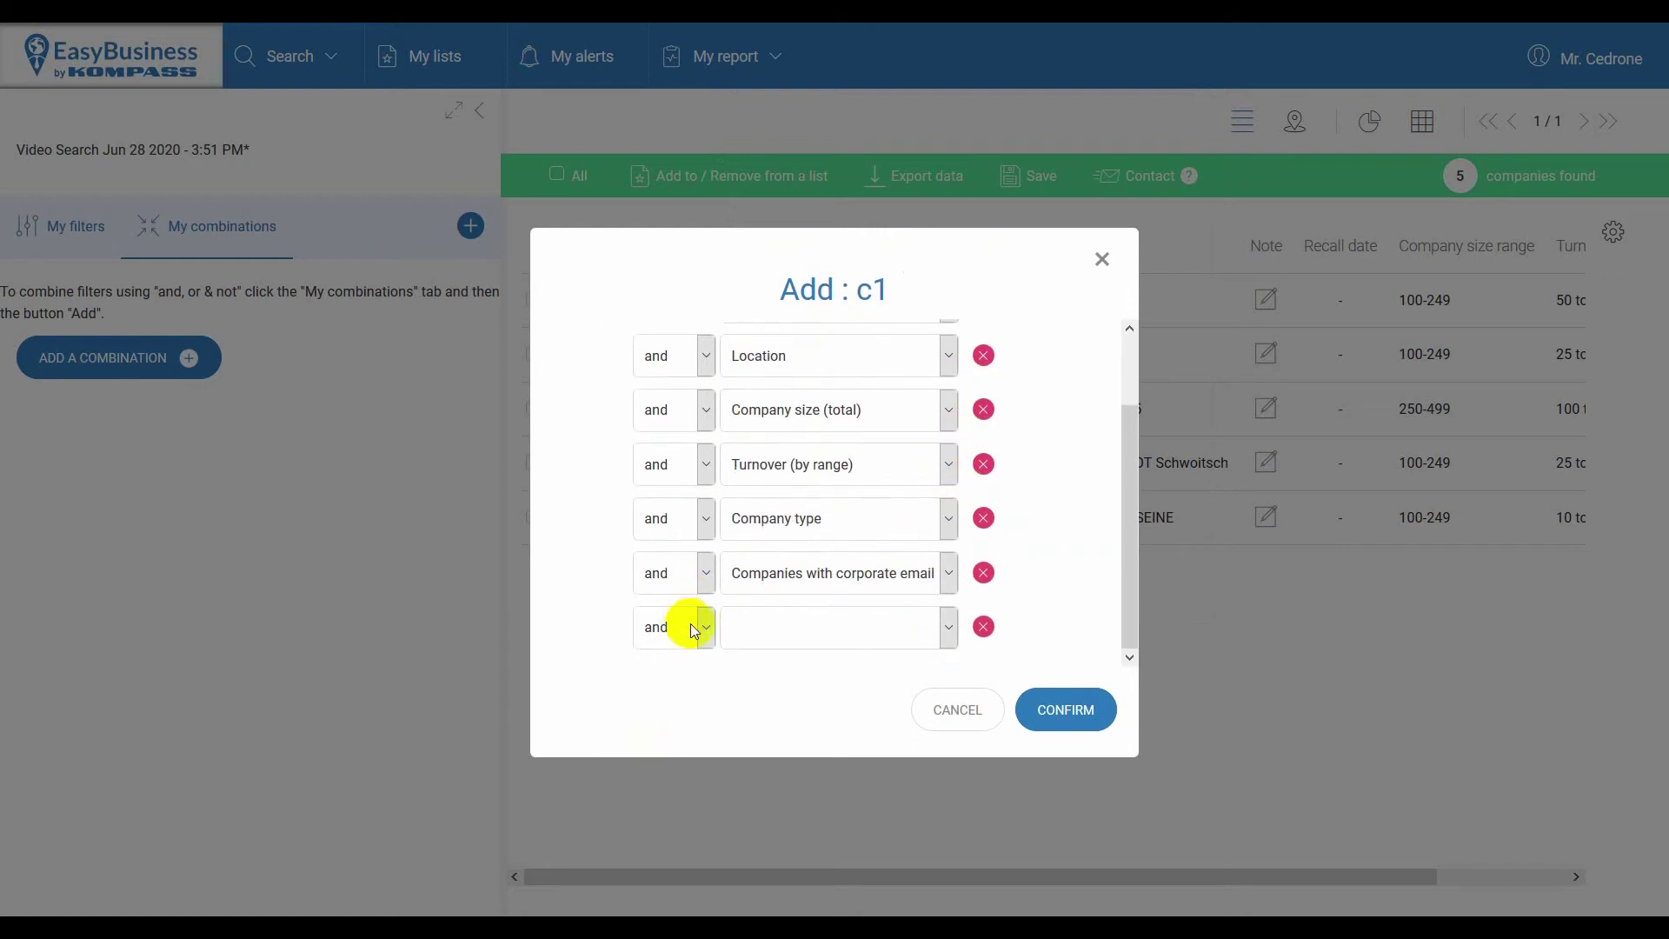
pyautogui.click(693, 626)
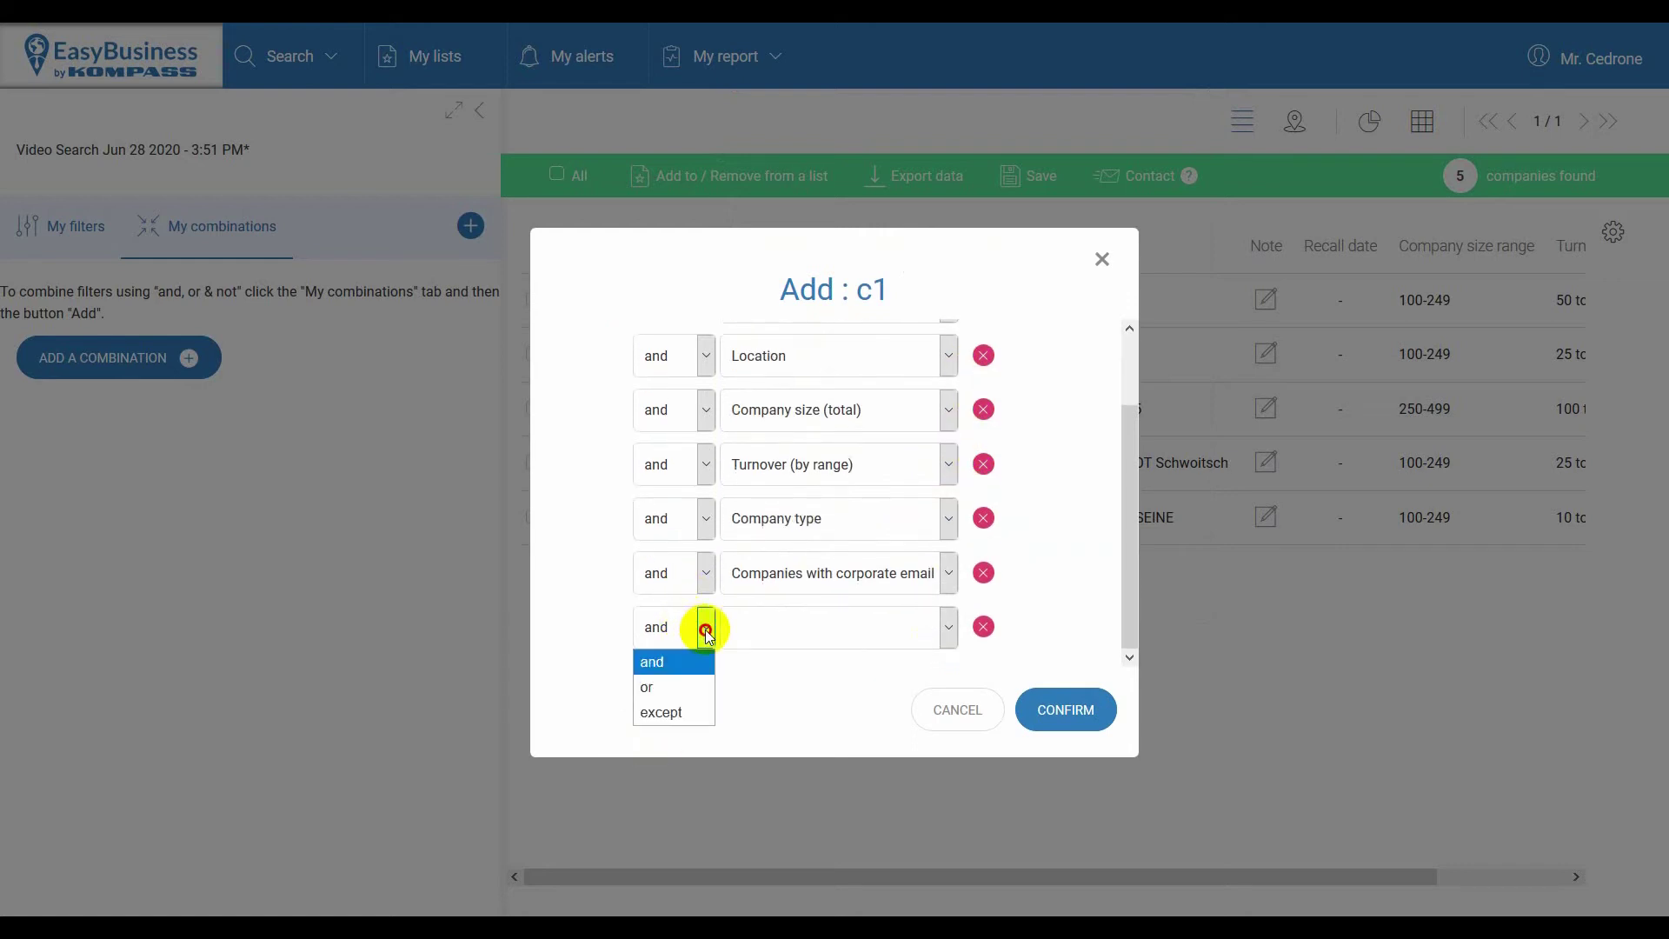
pyautogui.click(678, 713)
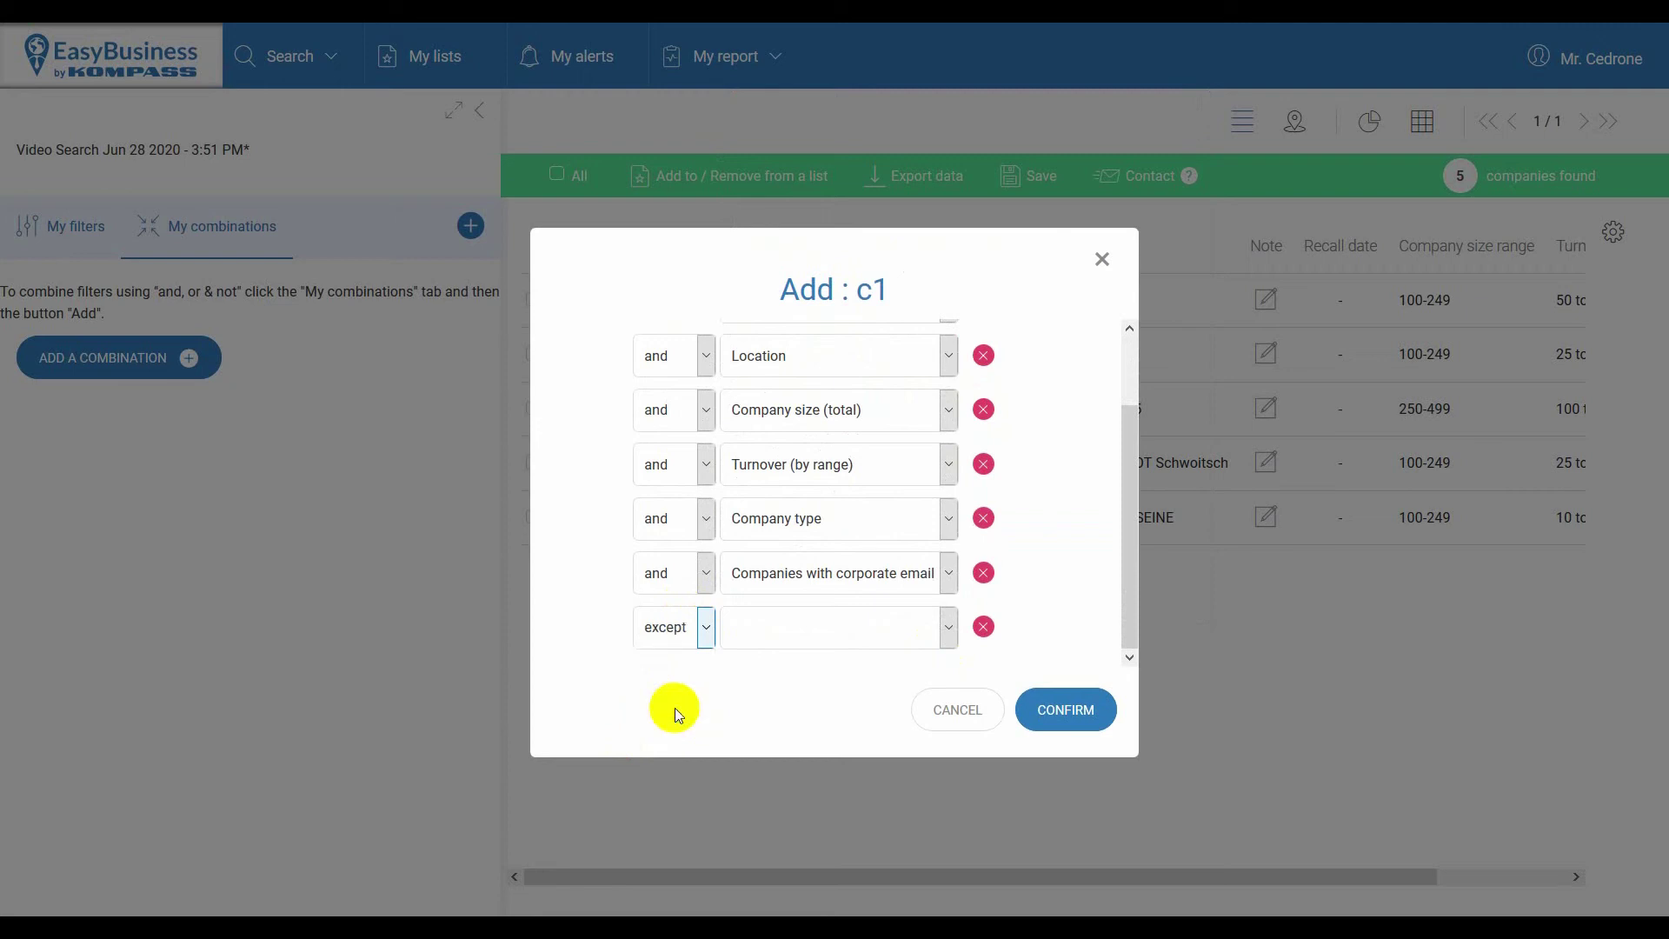
pyautogui.click(935, 641)
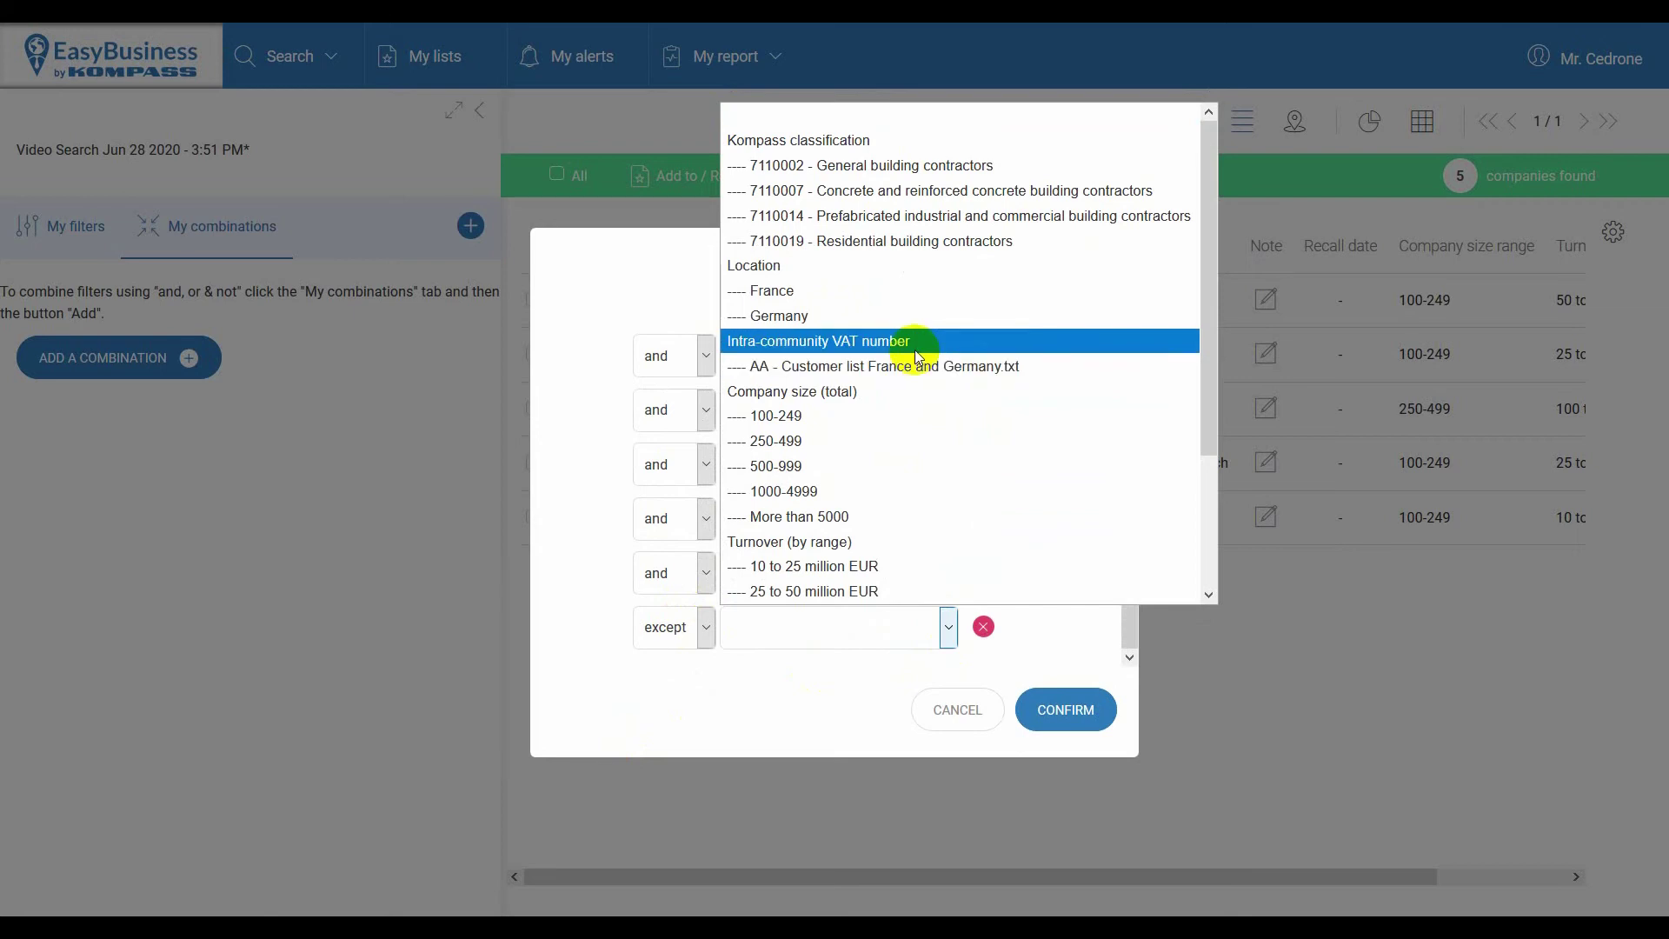
pyautogui.click(917, 348)
pyautogui.click(1080, 708)
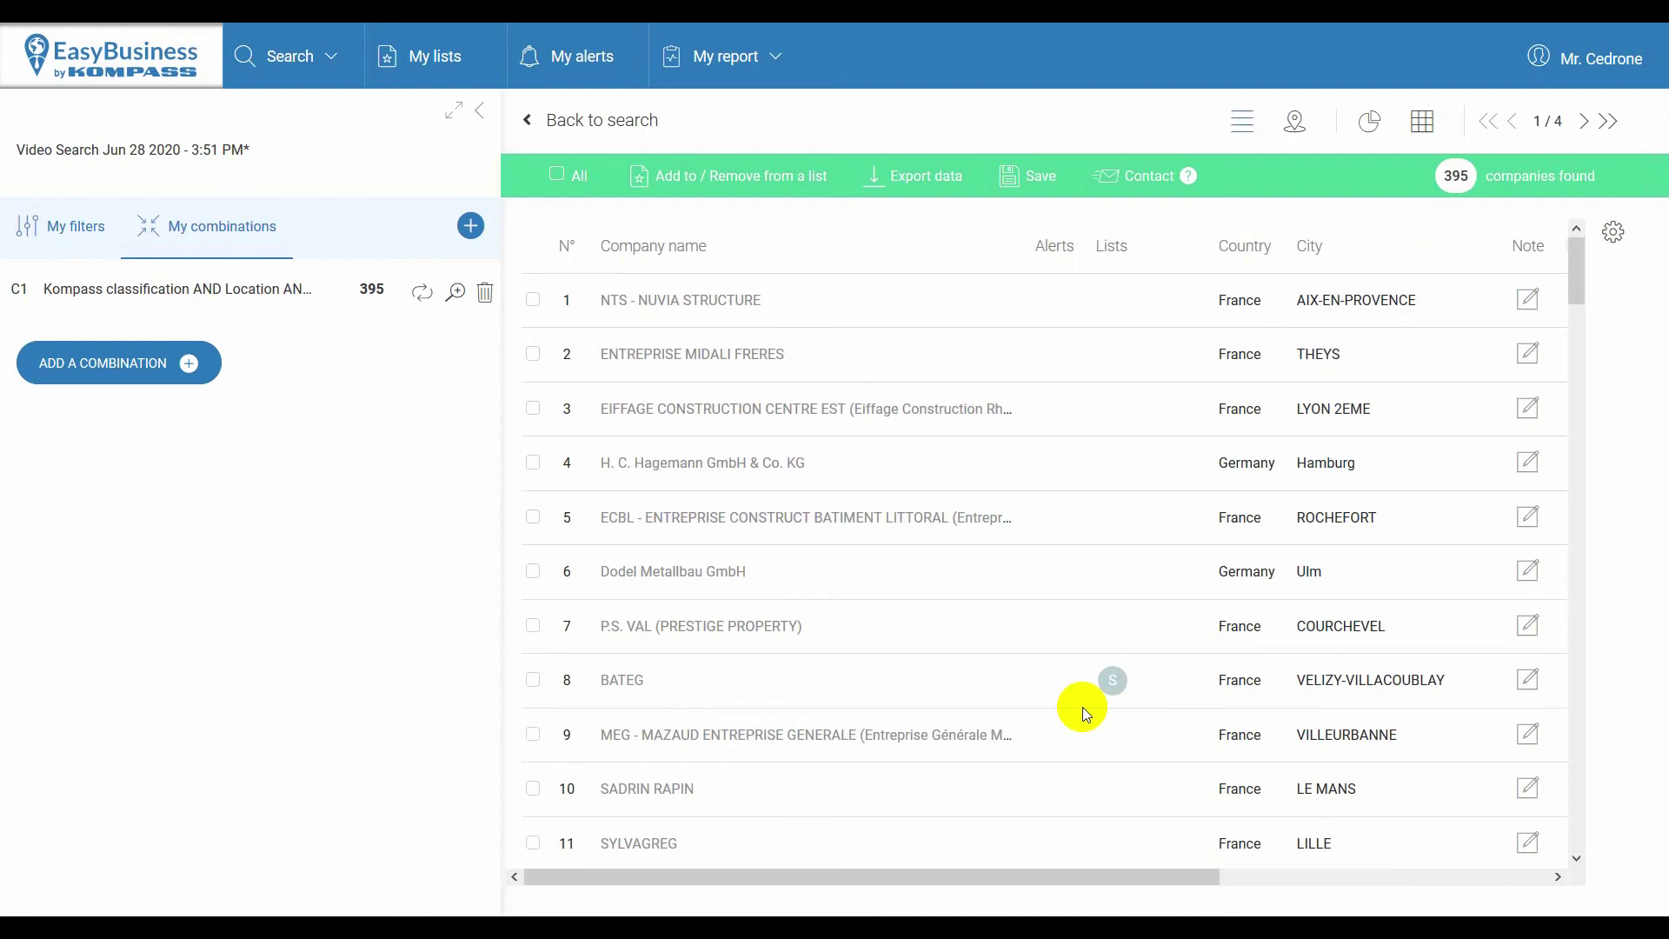
# Leave the 395 combination results and go back to the search's filter list
pyautogui.click(644, 128)
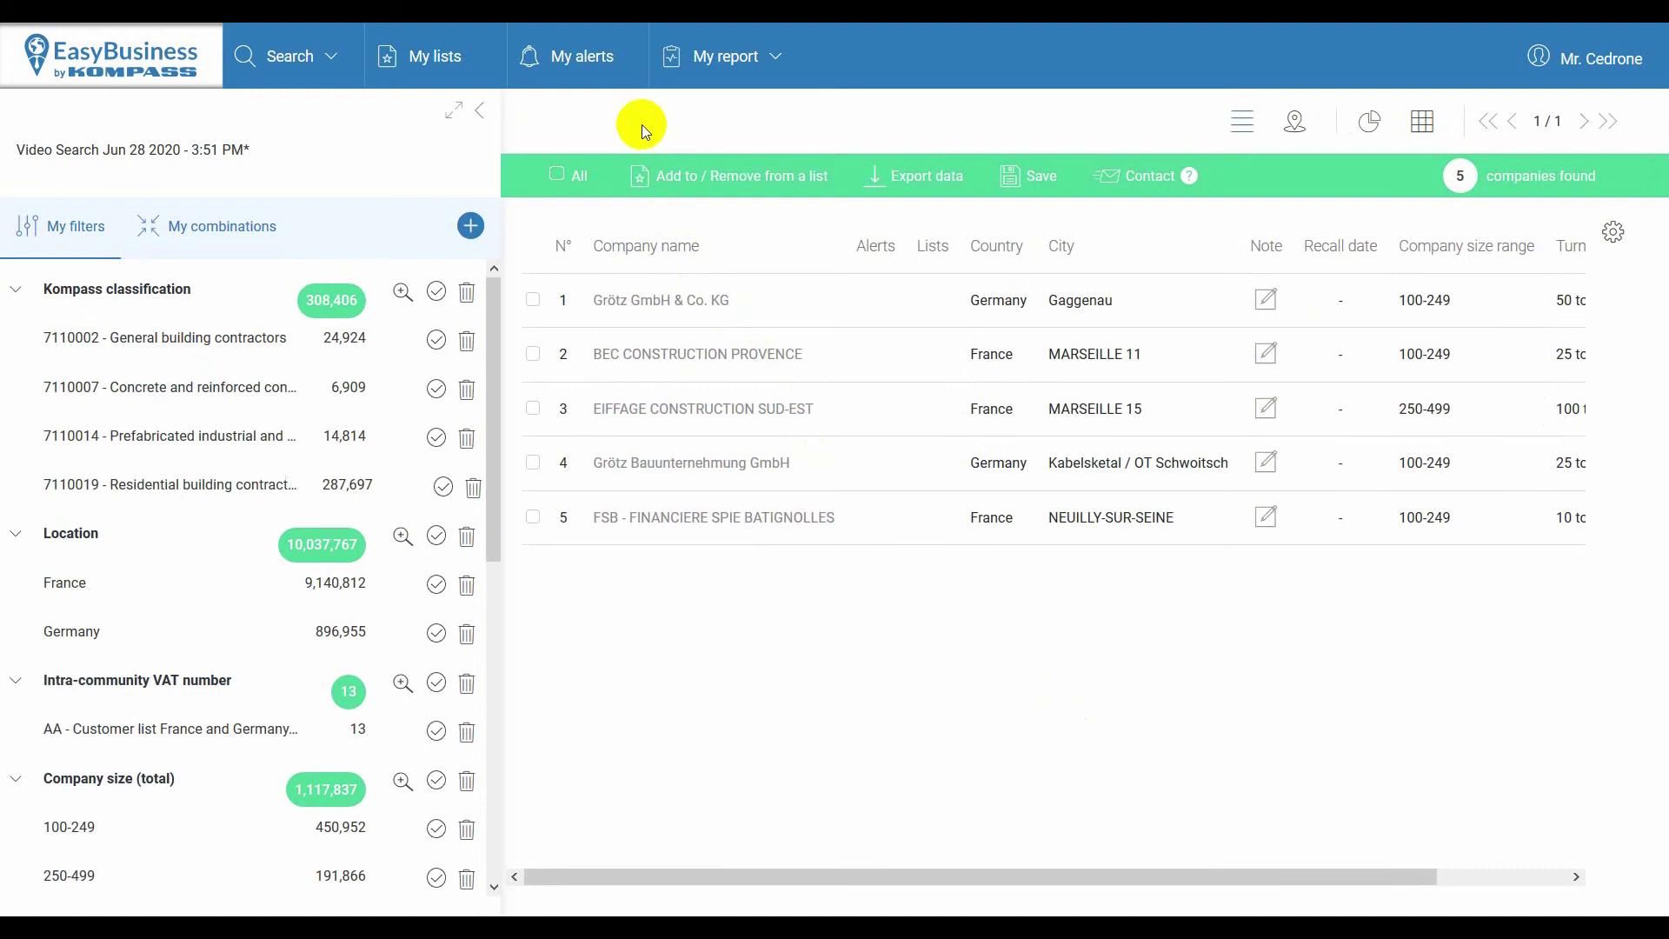
# Remove the Intra-community VAT number filter, then toggle the 100-249 size band off and back on
pyautogui.click(469, 691)
pyautogui.click(1026, 583)
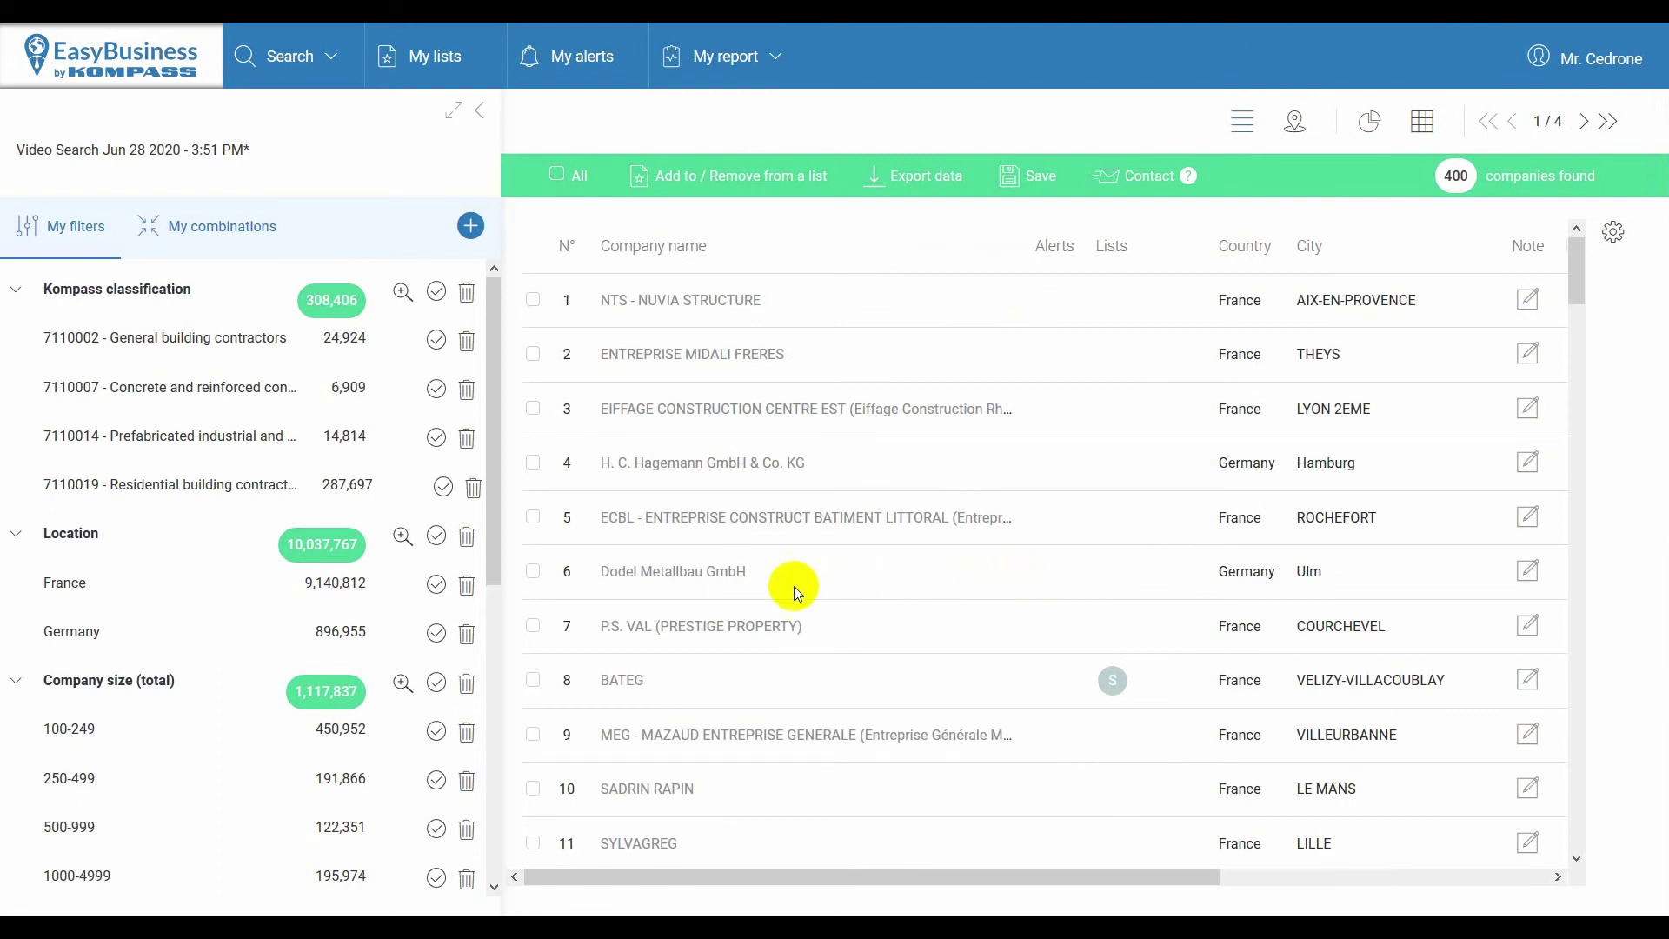
pyautogui.click(437, 732)
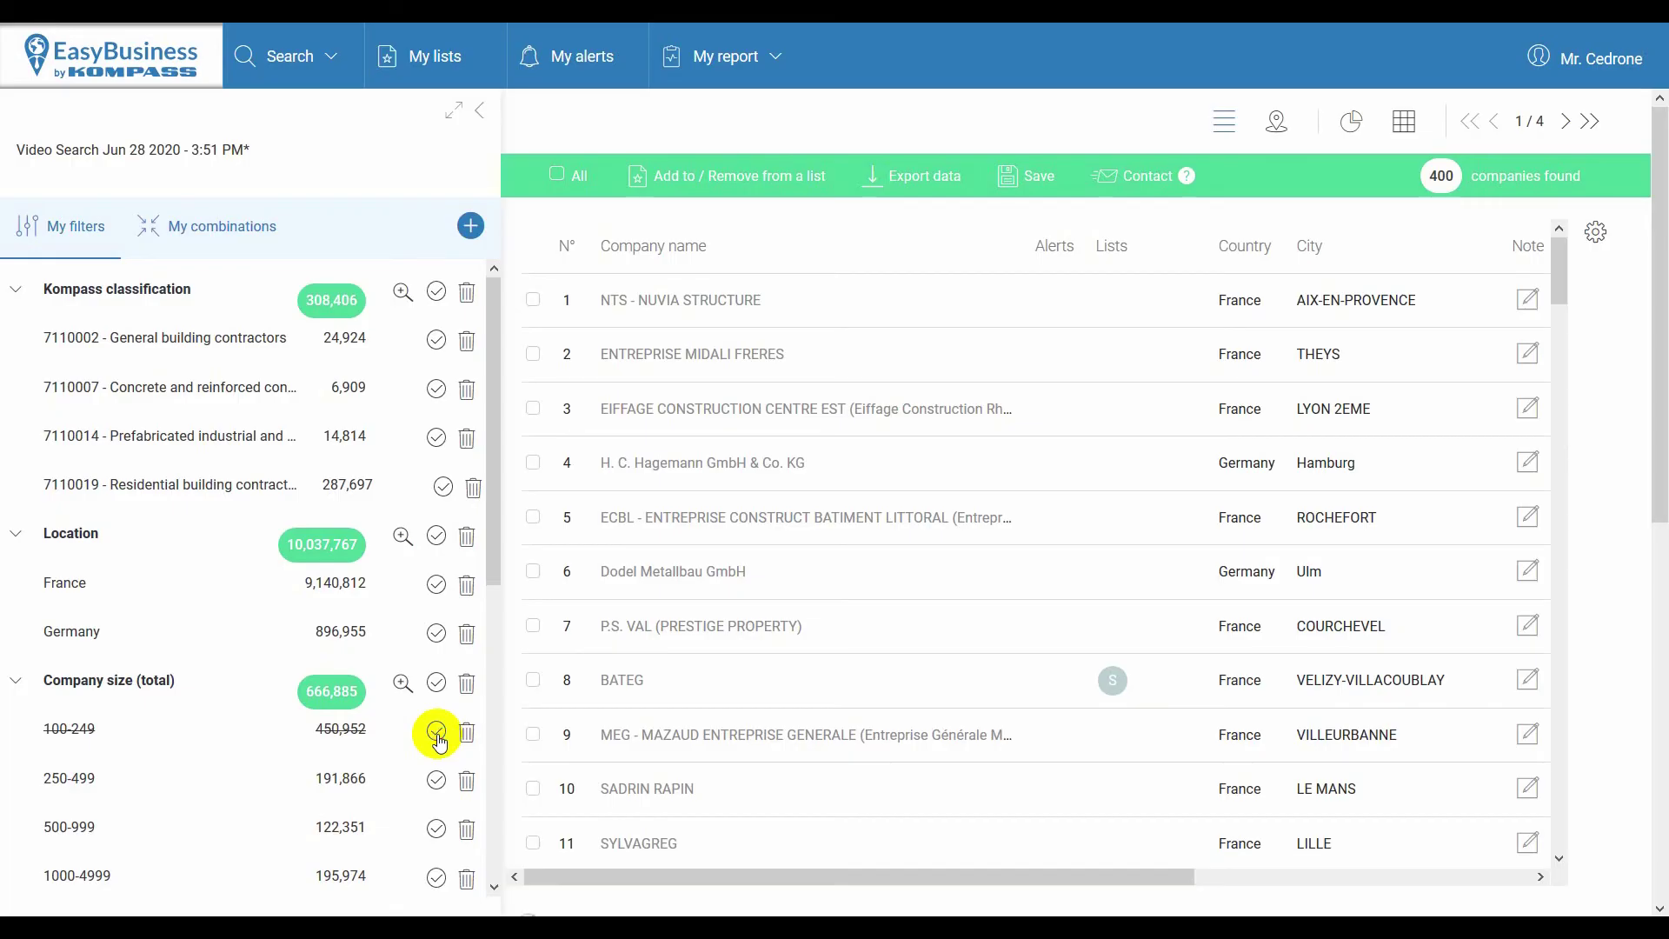
pyautogui.click(436, 732)
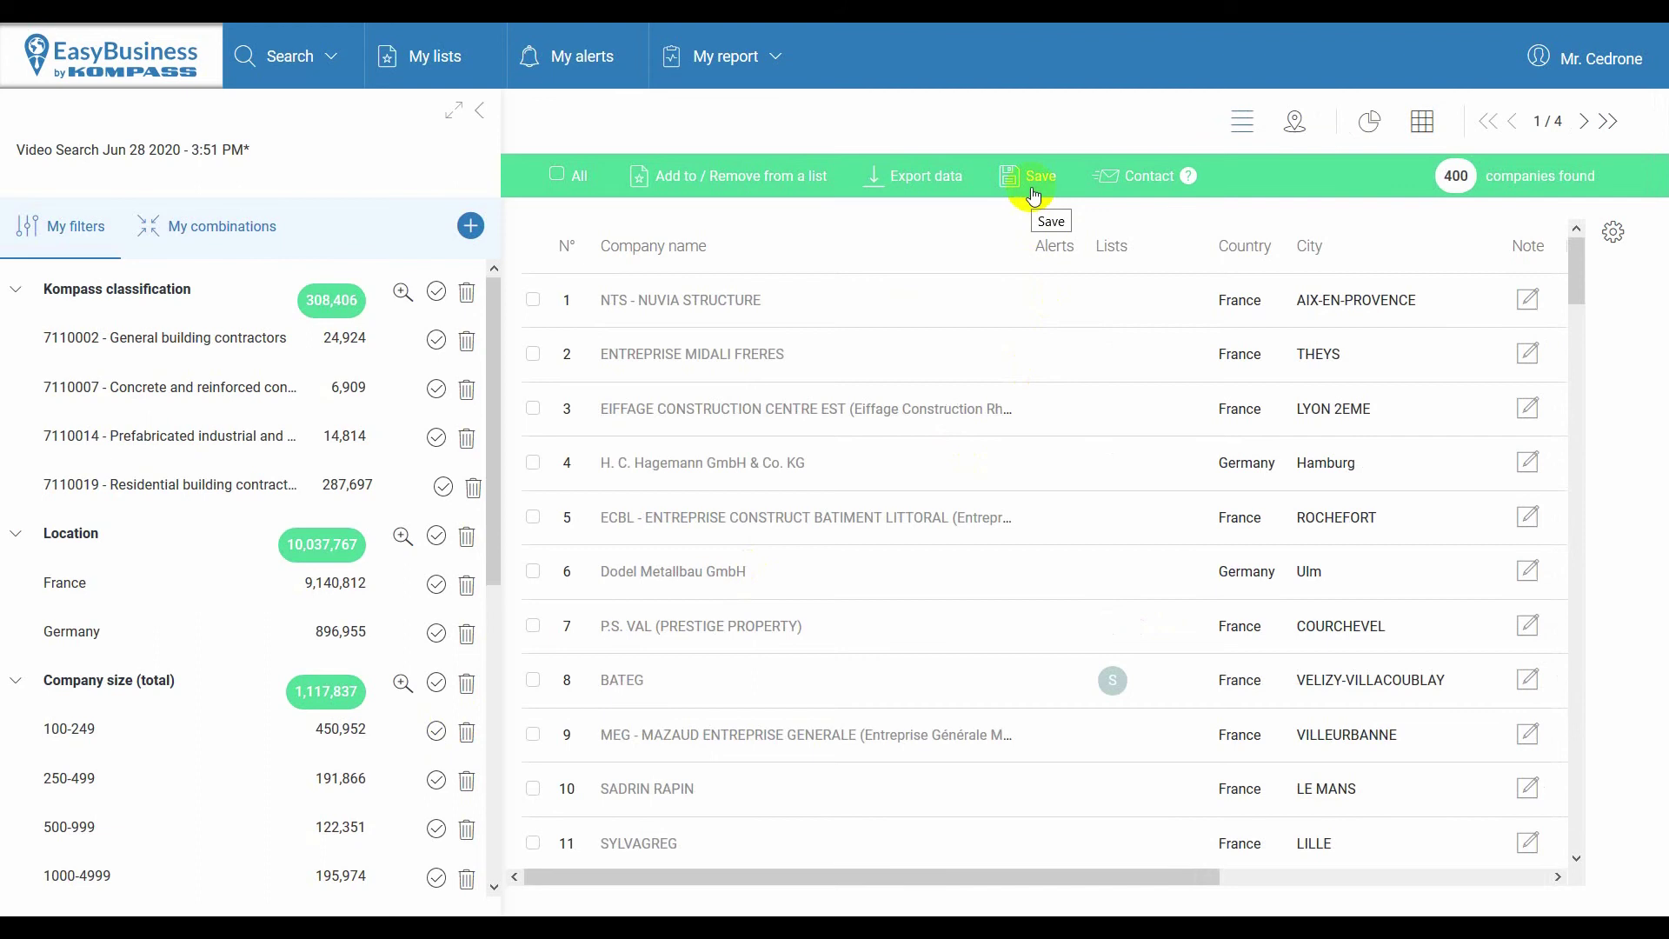
# Check the Save and Share options for the 400-company search
pyautogui.click(325, 91)
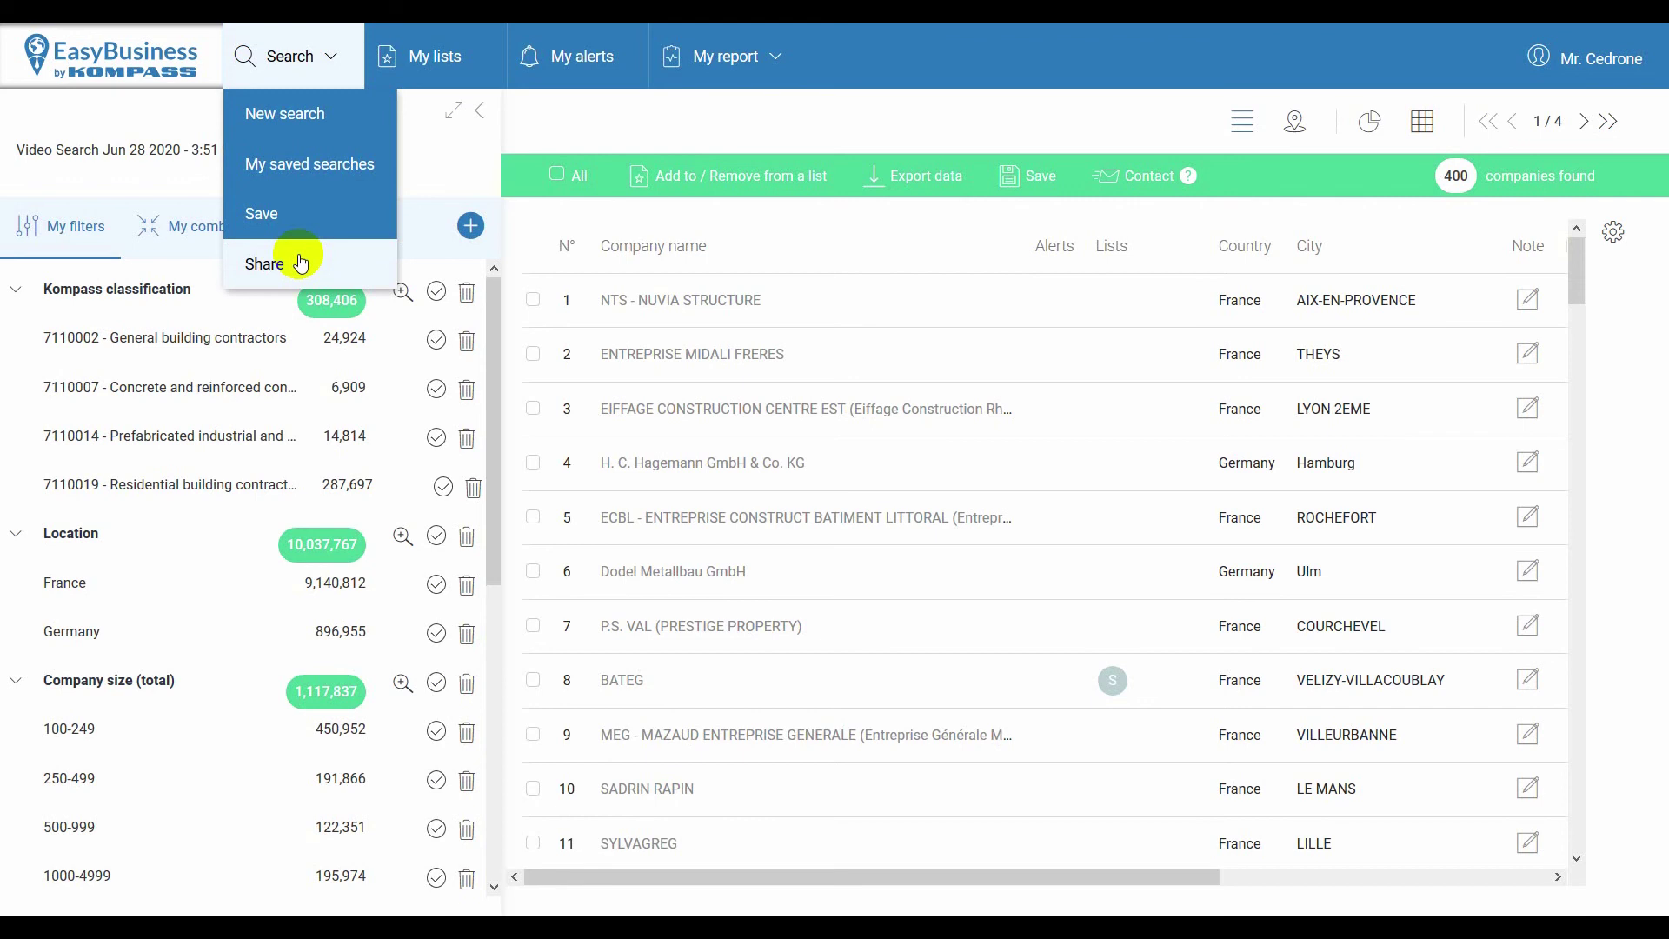
# Plot the 400 companies on a map and zoom into the 324 France cluster
pyautogui.click(1296, 131)
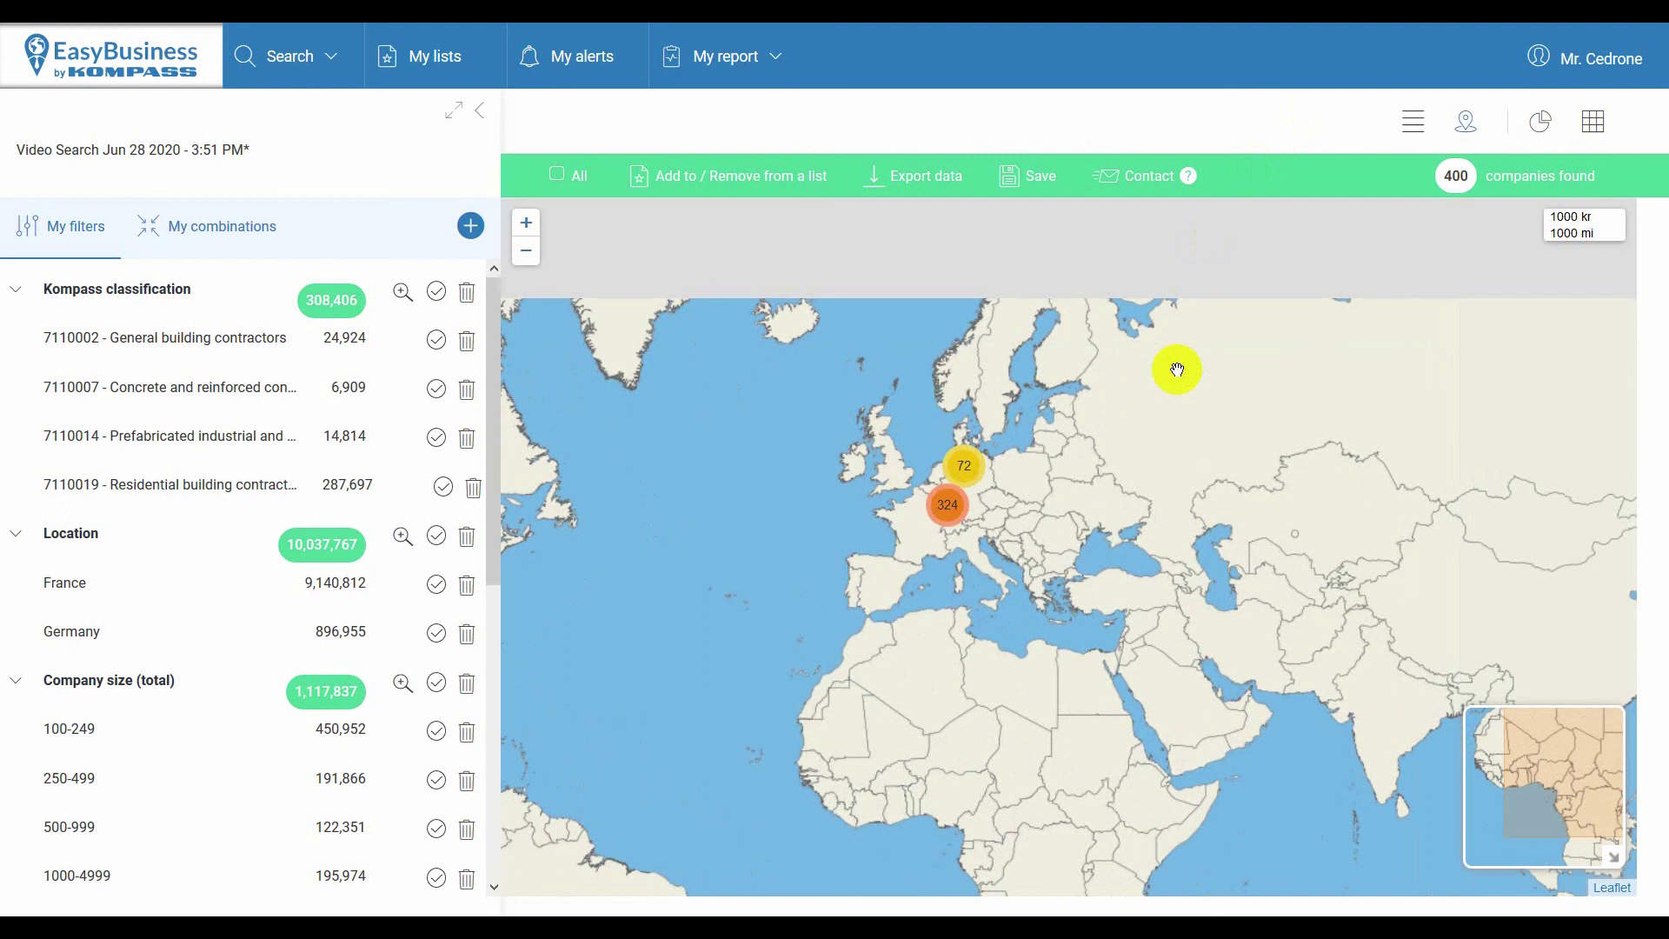
pyautogui.click(949, 513)
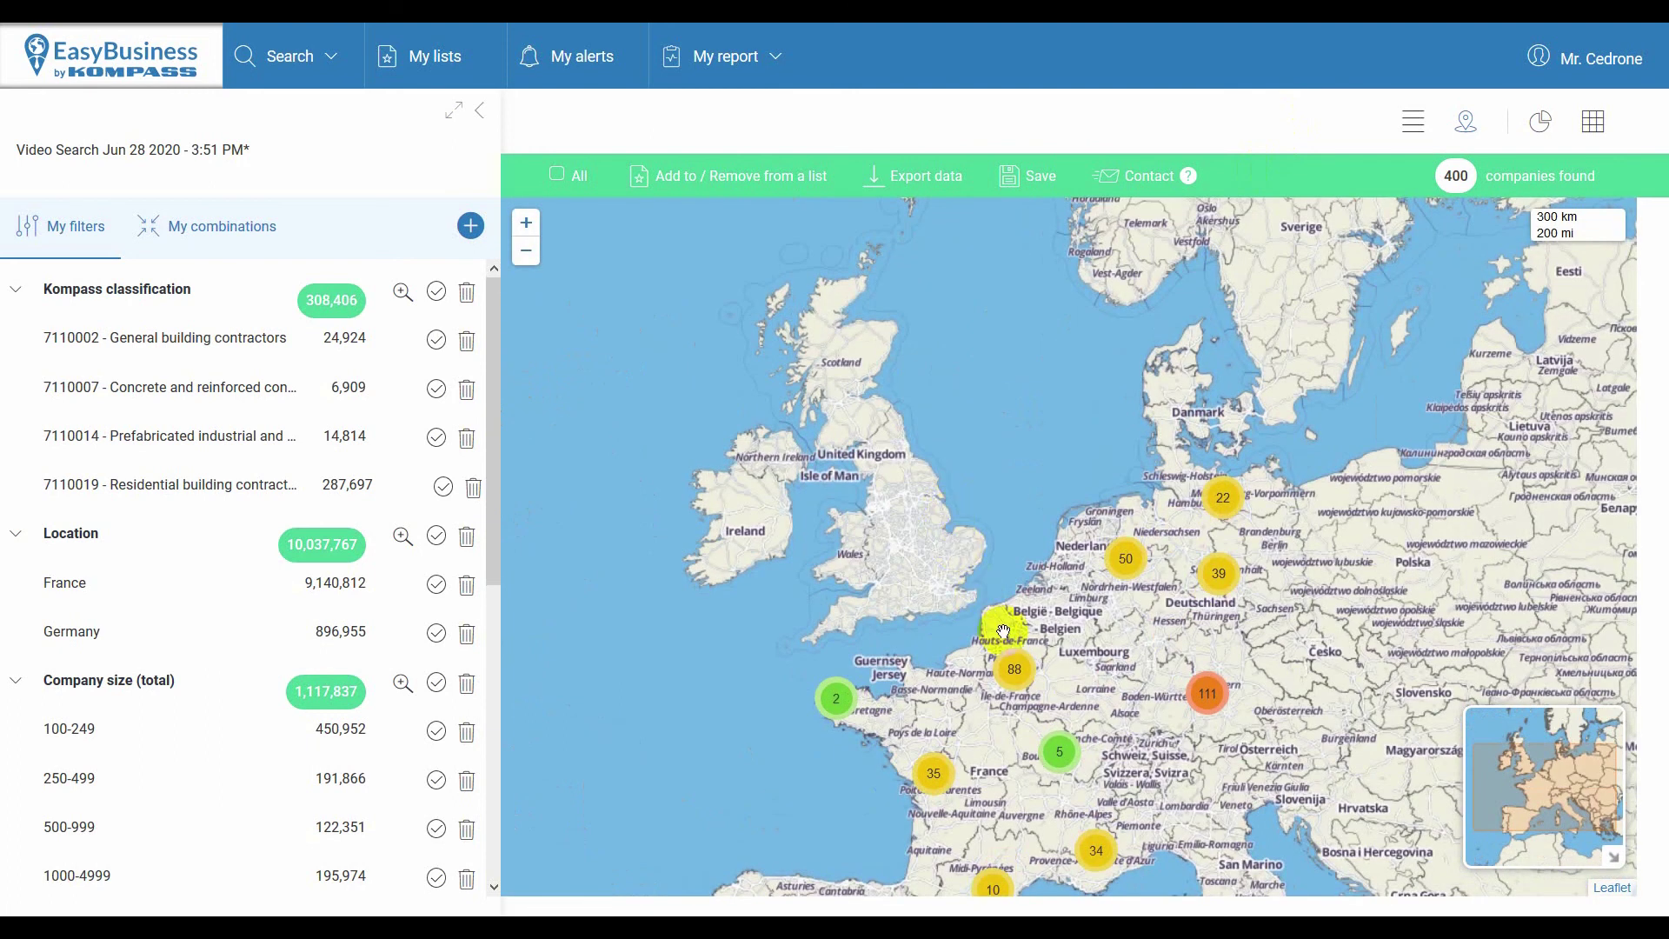
# Return the 400 search results to the list view, showing page 1 of 4
pyautogui.click(1406, 123)
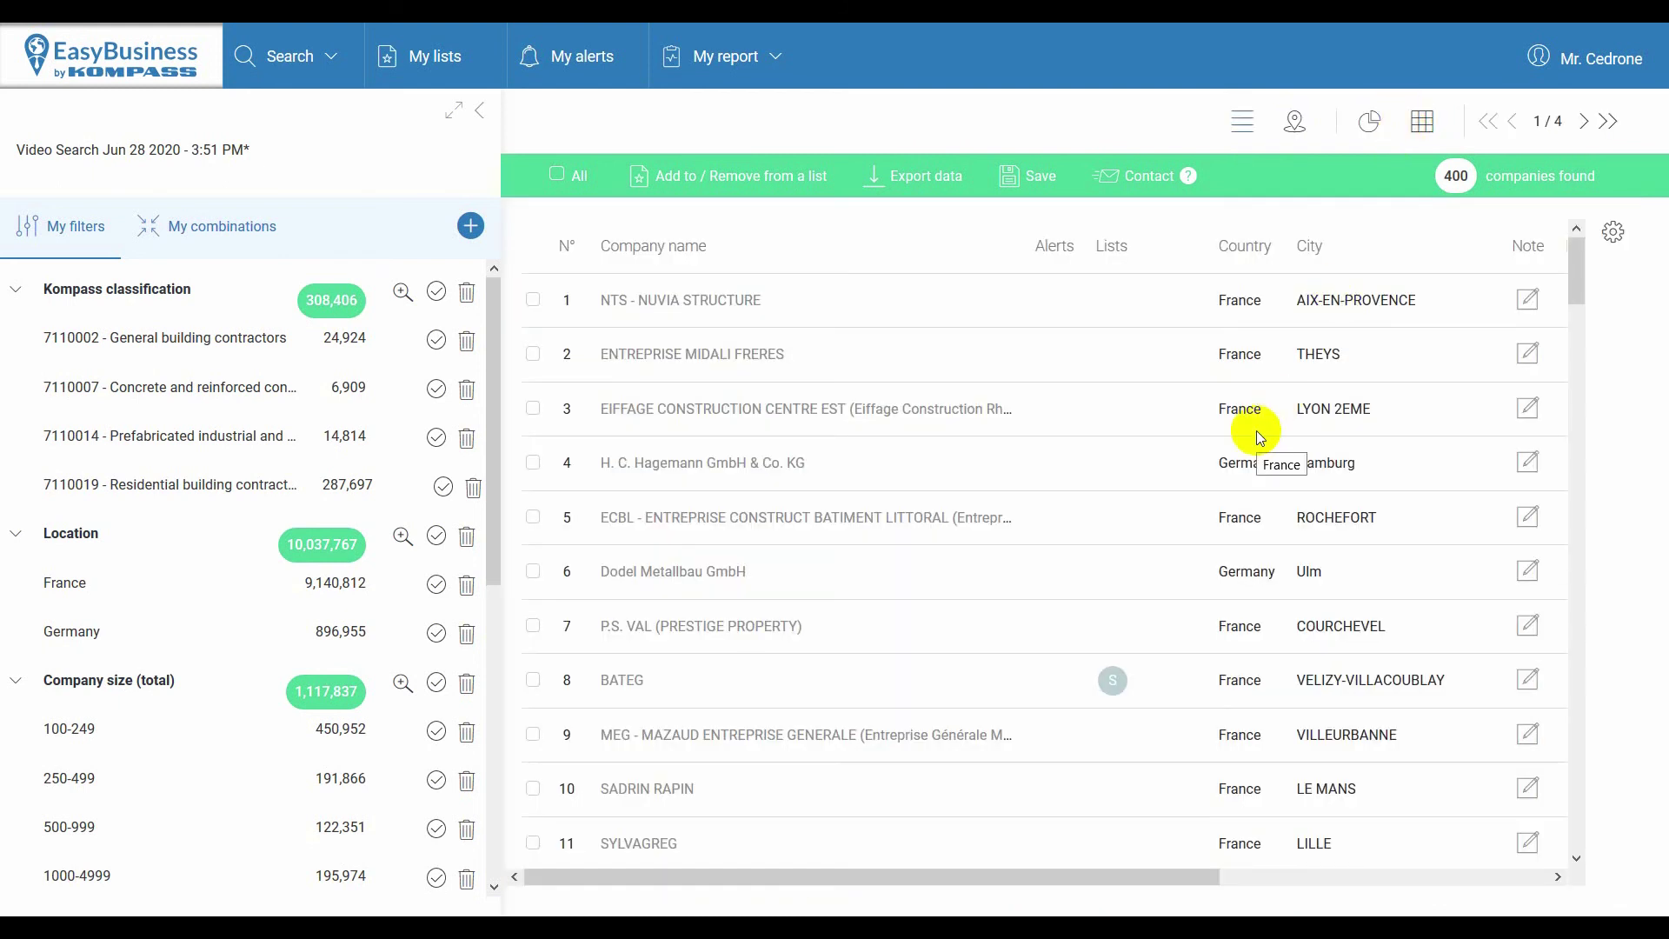